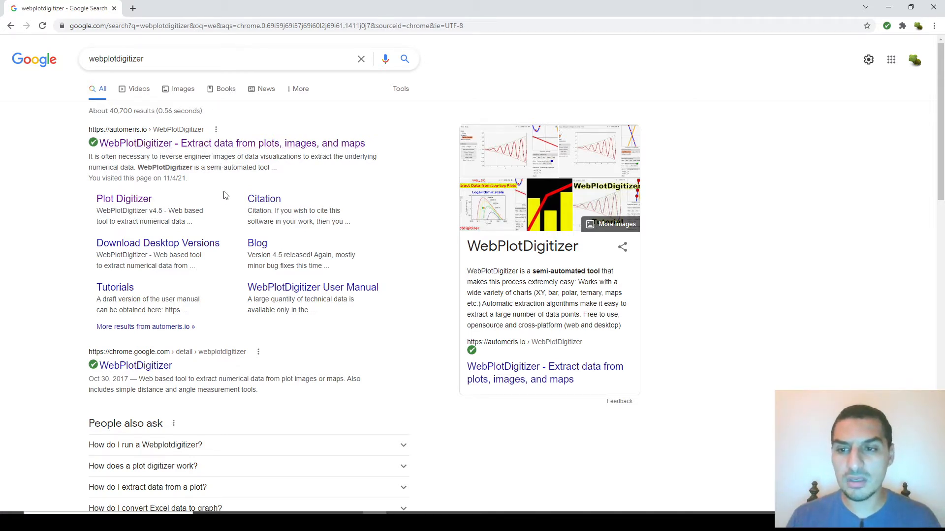
Open the WebPlotDigitizer home page from the search results in a new browser tab and view it.
{"action": "middle_click", "coordinate": [159, 144]}
{"action": "left_click", "coordinate": [161, 12]}
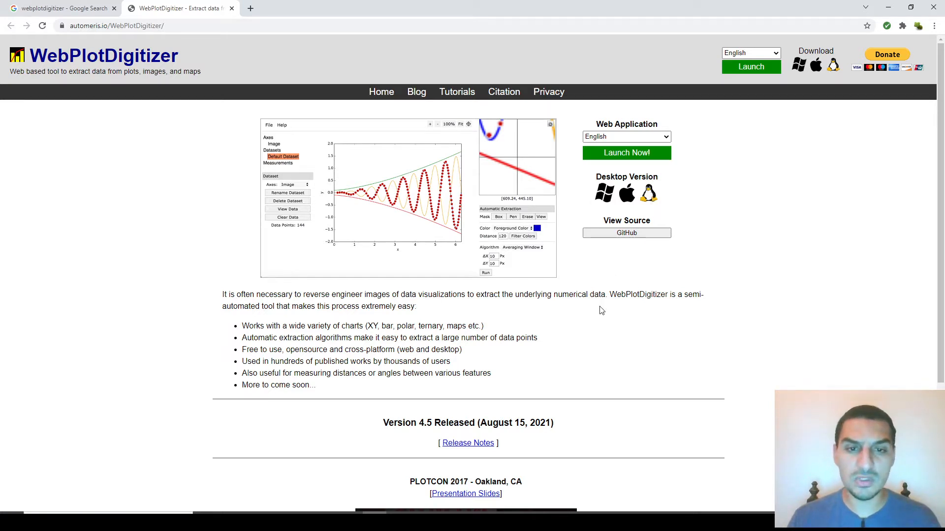
{"action": "key", "text": "alt+Tab"}
{"action": "key", "text": "alt+Tab"}
{"action": "key", "text": "alt+Tab"}
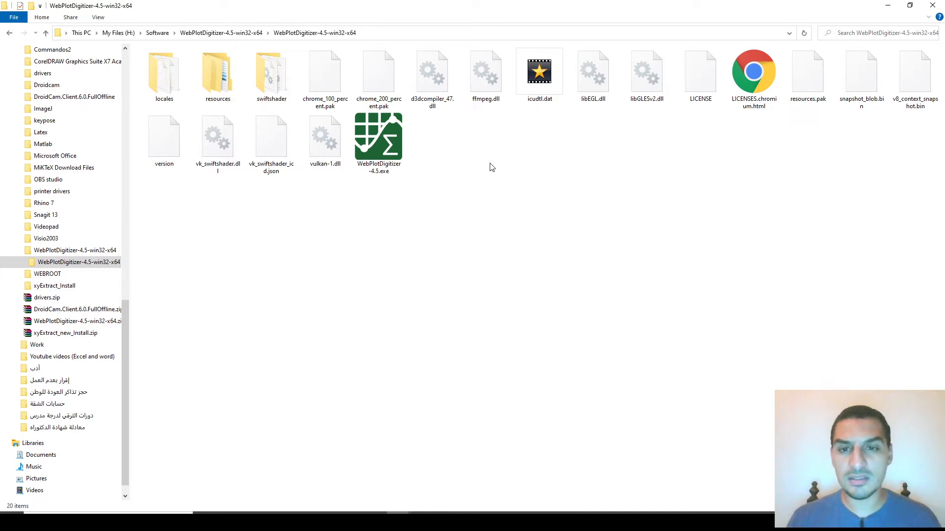
{"action": "key", "text": "alt+Tab"}
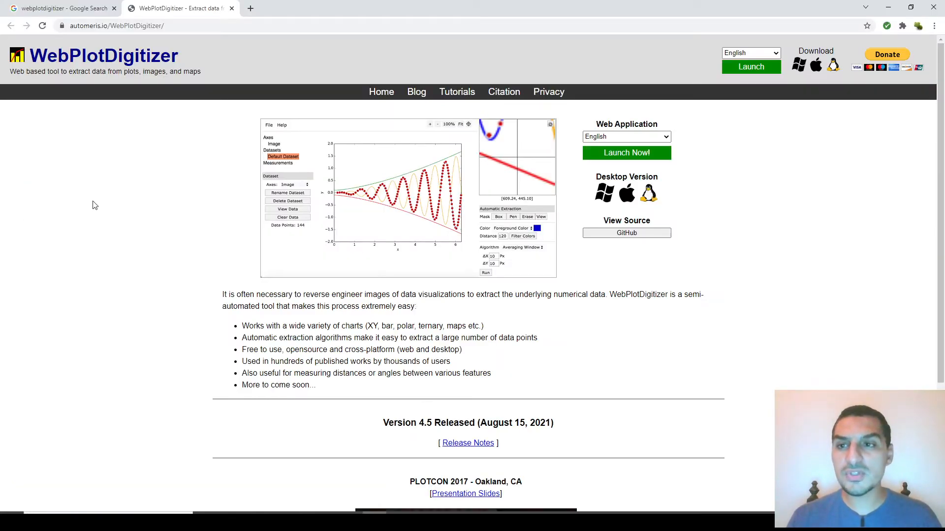
Return to the search results and open the online Plot Digitizer application.
{"action": "key", "text": "ctrl+shift+Tab"}
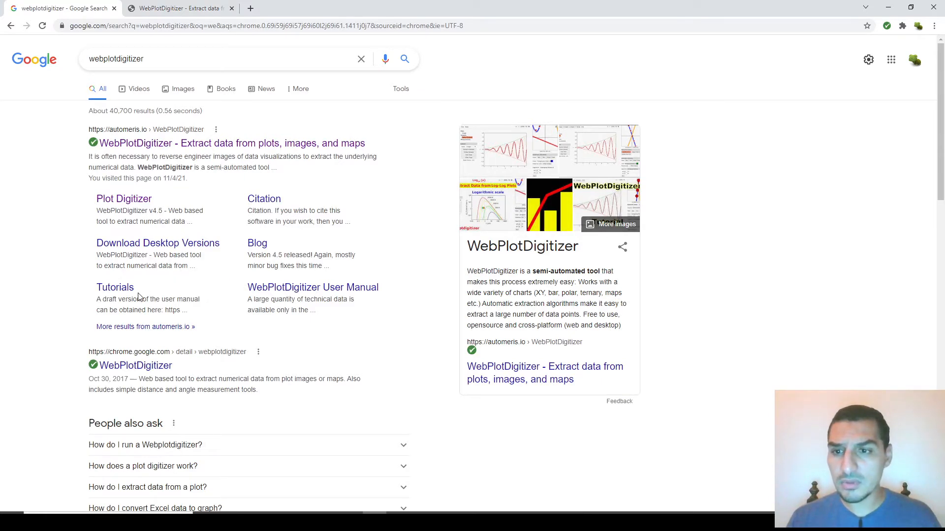
{"action": "left_click", "coordinate": [142, 200]}
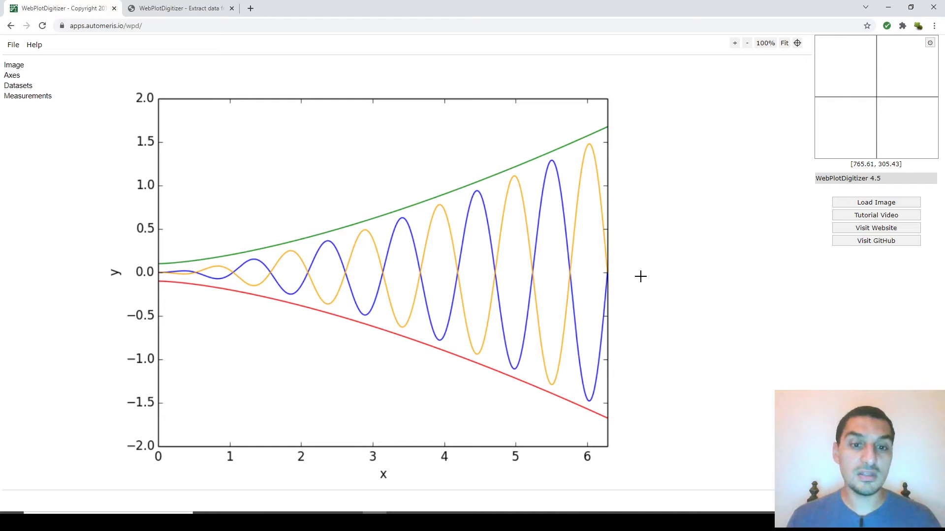
Switch to File Explorer and launch WebPlotDigitizer-4.5.exe from the WebPlotDigitizer-4.5-win32-x64 folder.
{"action": "key", "text": "alt+Tab"}
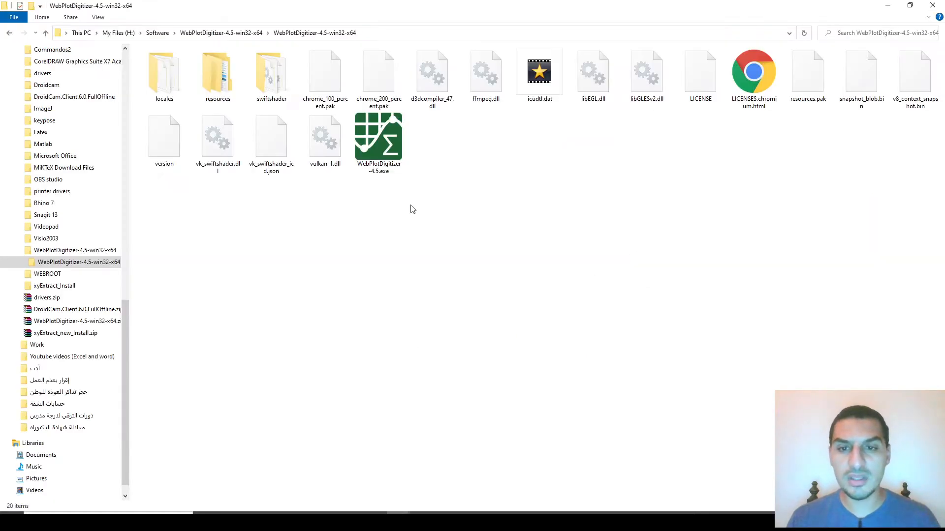
{"action": "left_click", "coordinate": [362, 146]}
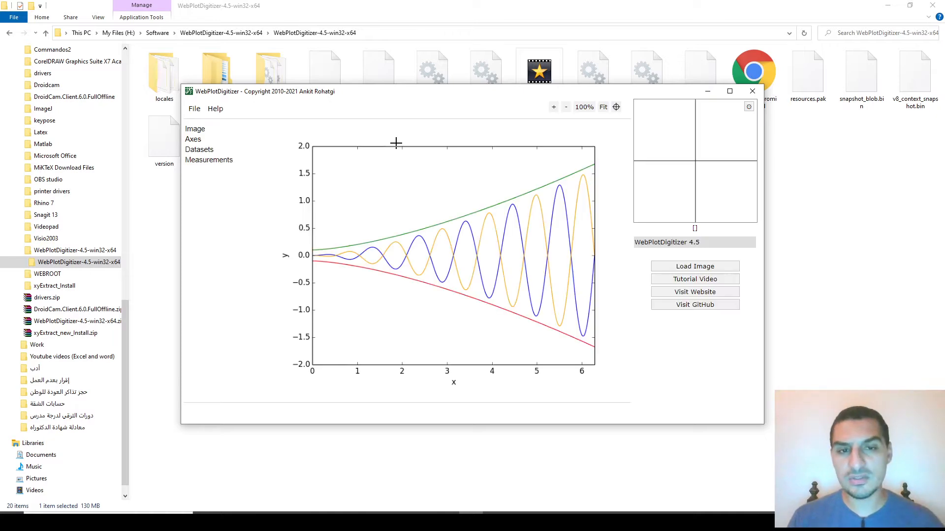
{"action": "key", "text": "super"}
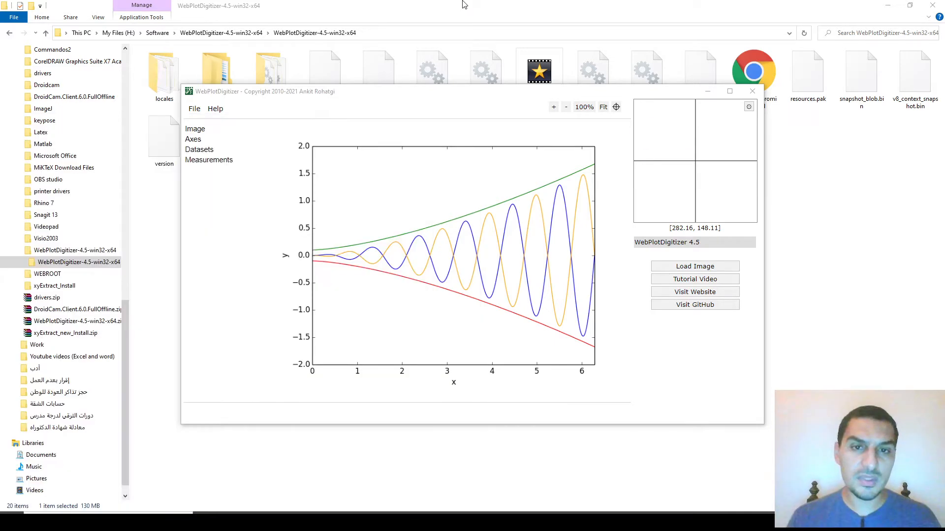
{"action": "left_click", "coordinate": [462, 5]}
{"action": "double_click", "coordinate": [380, 147]}
{"action": "right_click", "coordinate": [379, 145]}
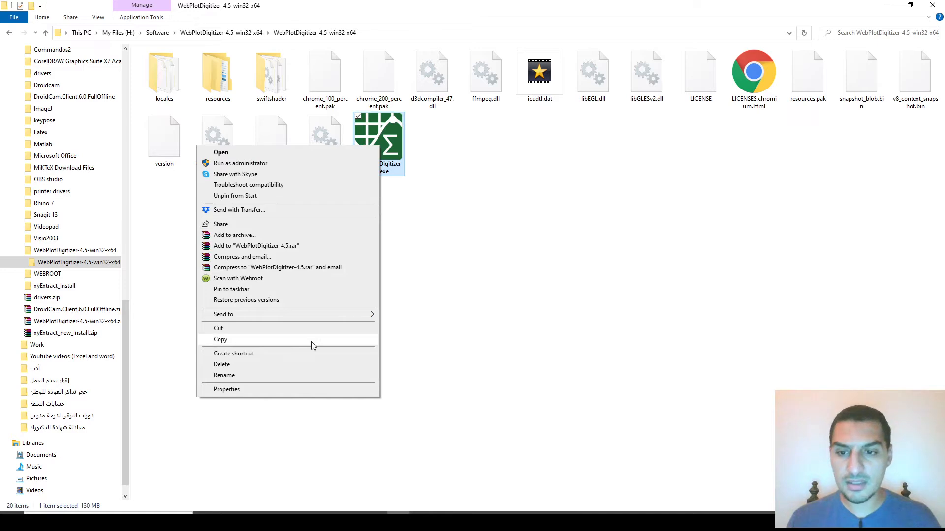
{"action": "mouse_move", "coordinate": [311, 317]}
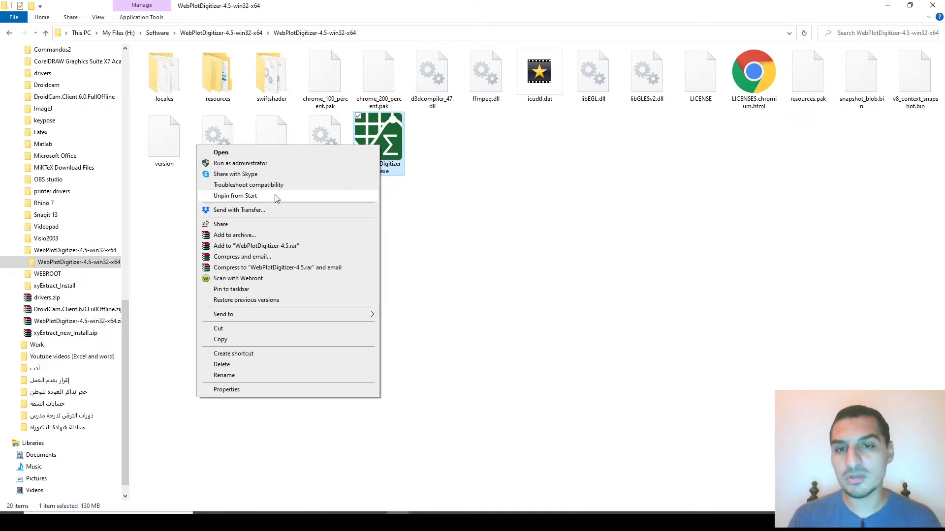
{"action": "left_click", "coordinate": [529, 224]}
{"action": "left_click", "coordinate": [530, 223]}
Bring the desktop WebPlotDigitizer window to the front and clear the browser, software folder and Graph2.jpg viewer from behind it.
{"action": "key", "text": "alt+Tab"}
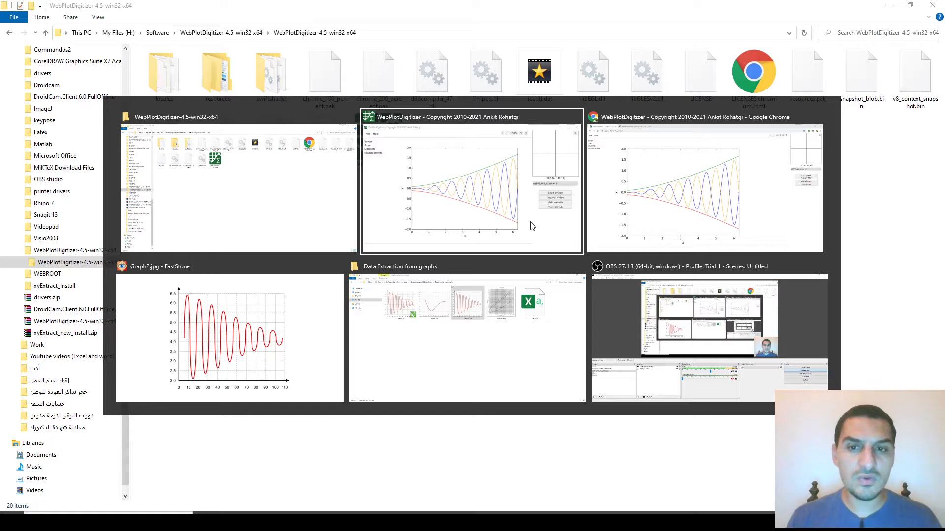
{"action": "key", "text": "alt+Tab"}
{"action": "key", "text": "Tab"}
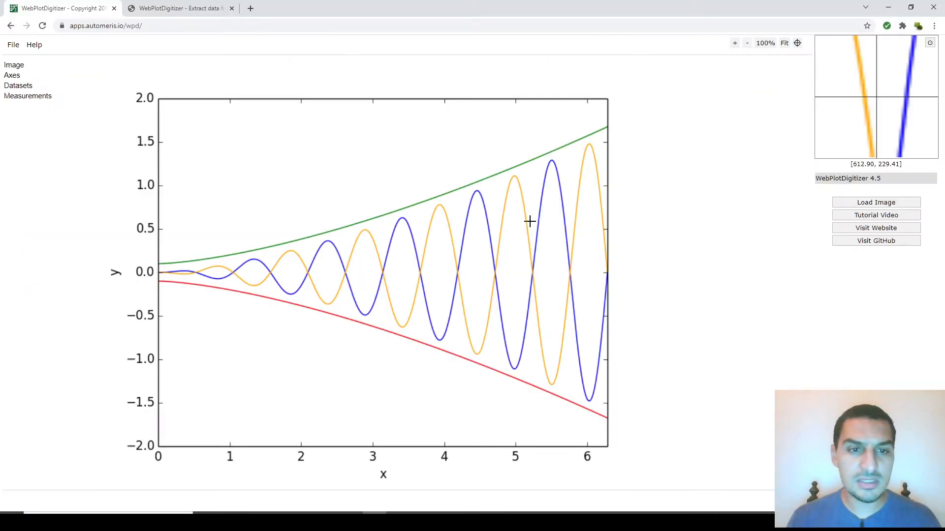
{"action": "key", "text": "alt+Tab"}
{"action": "left_click", "coordinate": [367, 127]}
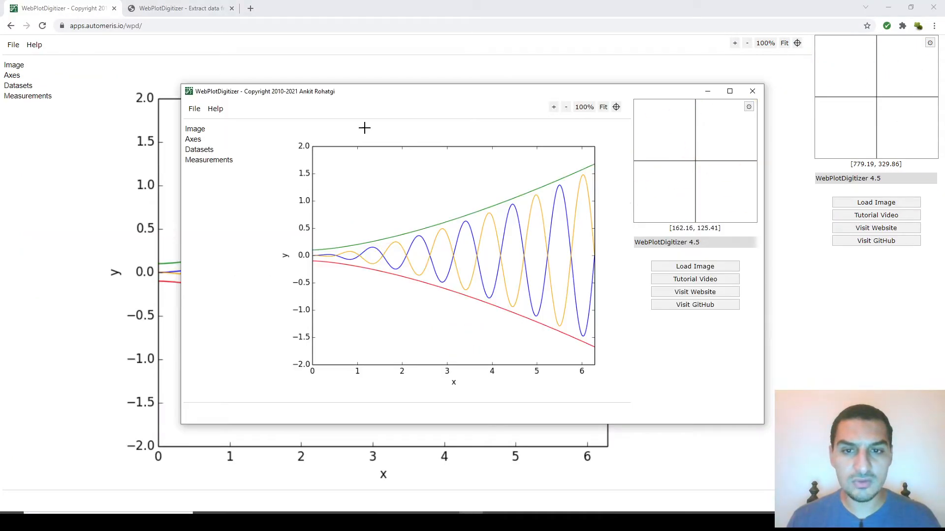
{"action": "left_click_drag", "start_coordinate": [476, 95], "coordinate": [454, 99]}
{"action": "left_click", "coordinate": [889, 6]}
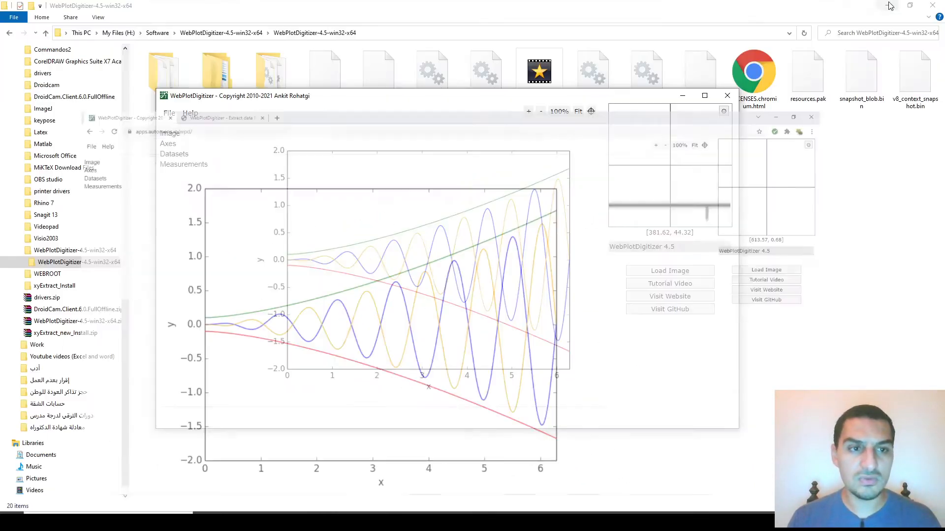
{"action": "left_click", "coordinate": [893, 8]}
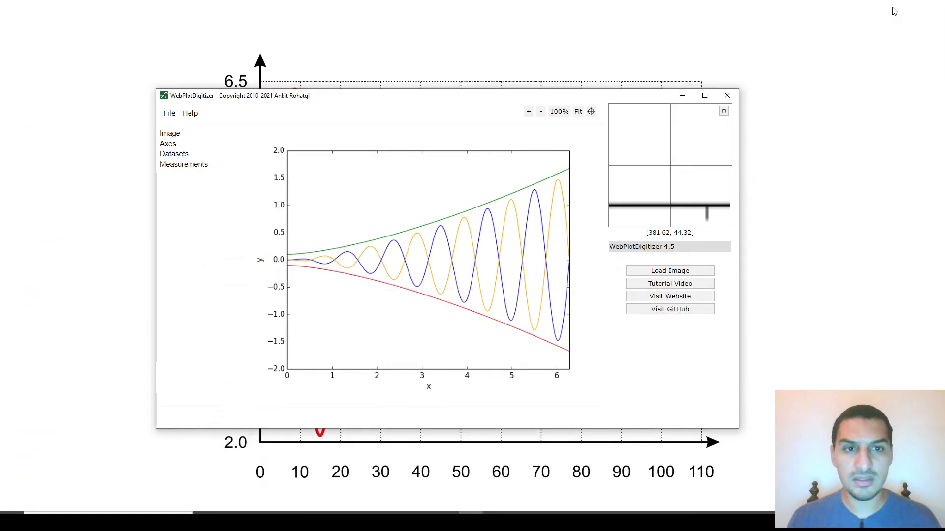
{"action": "left_click", "coordinate": [721, 54]}
{"action": "key", "text": "Escape"}
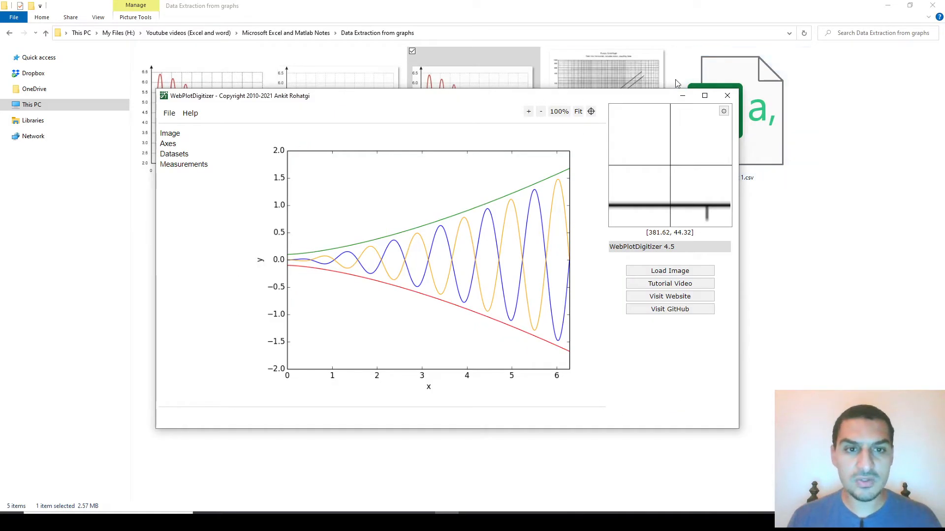
{"action": "left_click_drag", "start_coordinate": [461, 101], "coordinate": [497, 111]}
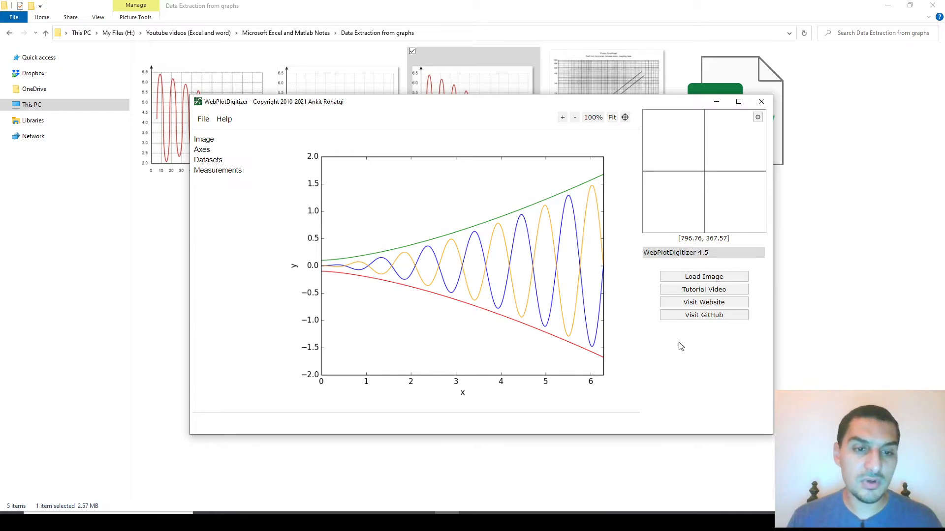
Review the options offered for Image, Axes, Datasets and Measurements in the desktop WebPlotDigitizer.
{"action": "left_click", "coordinate": [202, 141]}
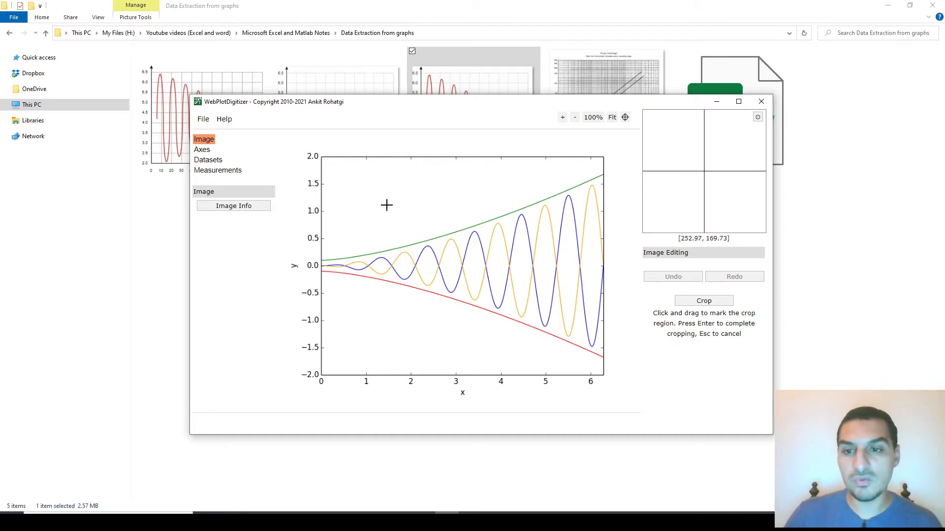
{"action": "left_click", "coordinate": [202, 150]}
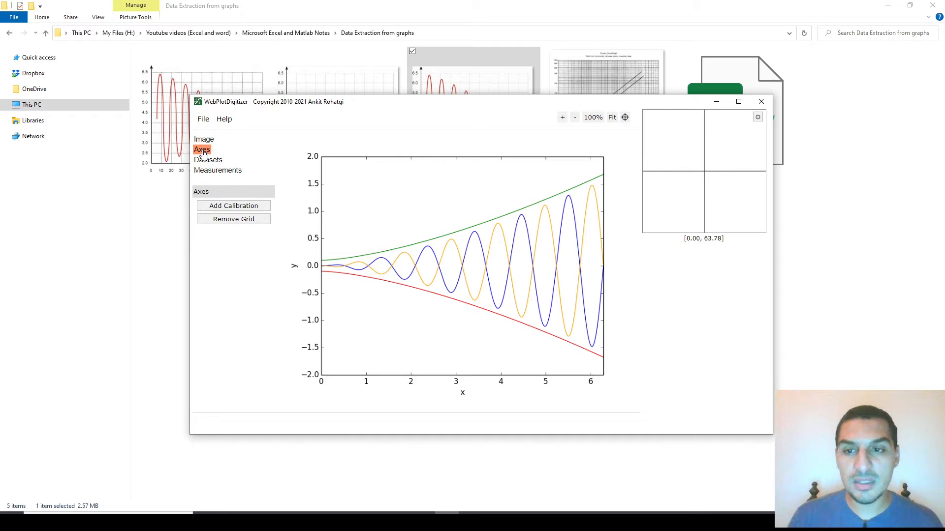
{"action": "left_click", "coordinate": [208, 161]}
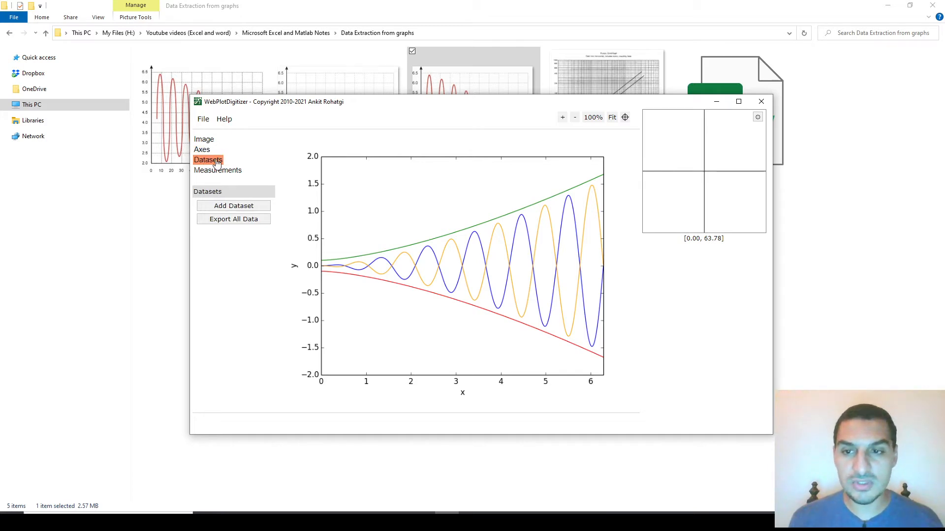
{"action": "left_click", "coordinate": [214, 172]}
{"action": "left_click", "coordinate": [209, 141]}
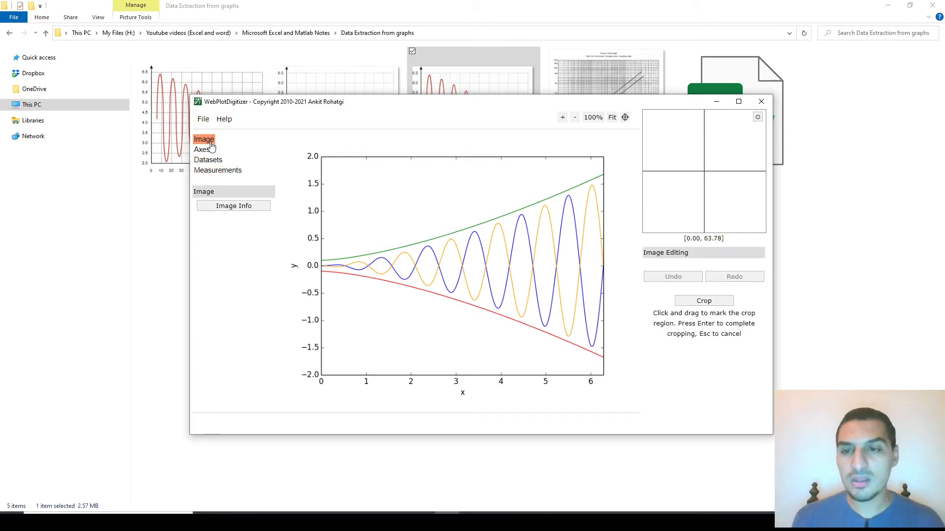
Load the image Graph2.jpg from the Data Extraction from graphs folder.
{"action": "left_click", "coordinate": [210, 121]}
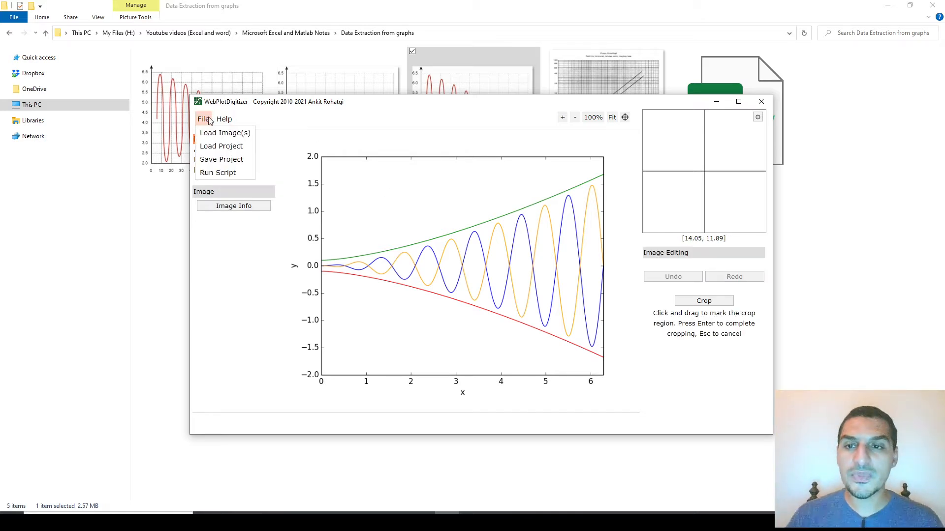
{"action": "mouse_move", "coordinate": [222, 121]}
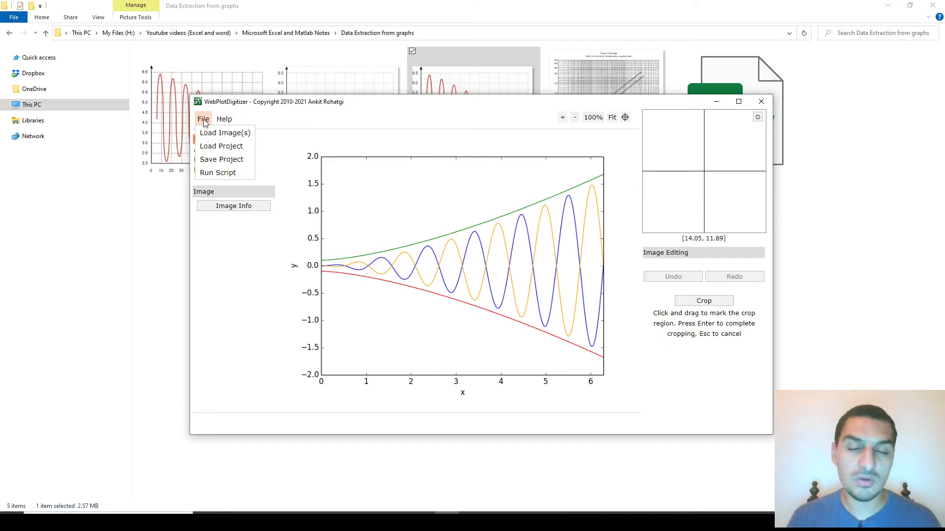
{"action": "left_click", "coordinate": [222, 136]}
{"action": "left_click", "coordinate": [455, 176]}
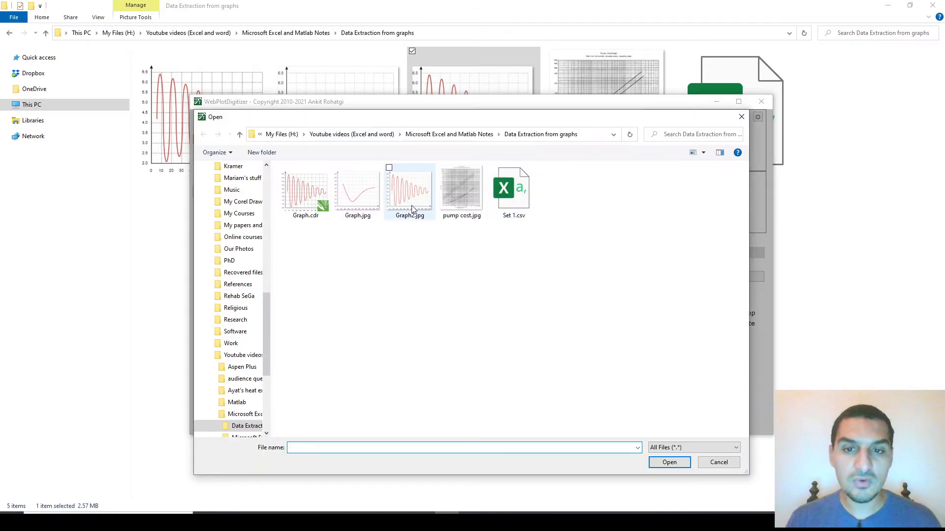
{"action": "double_click", "coordinate": [413, 208]}
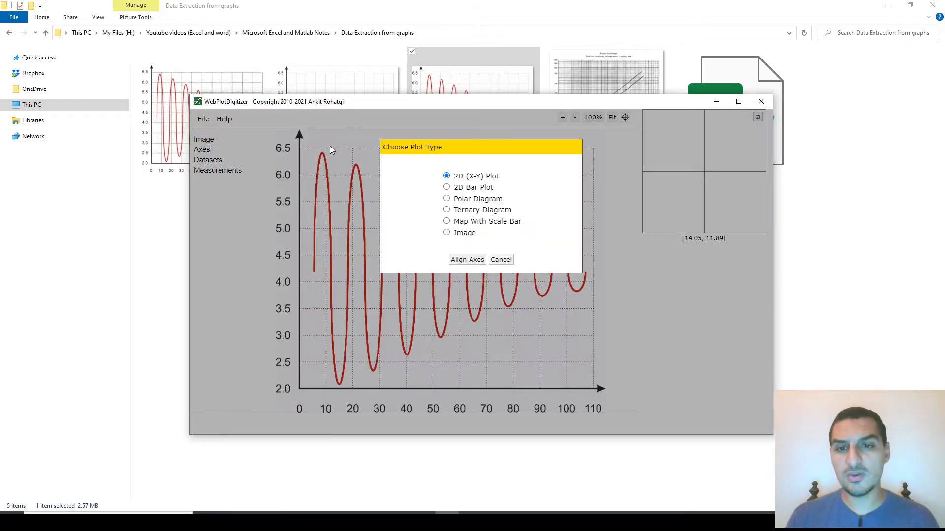
Keep 2D (X-Y) Plot as the plot type and proceed to aligning the X-Y axes.
{"action": "left_click_drag", "start_coordinate": [443, 143], "coordinate": [480, 167]}
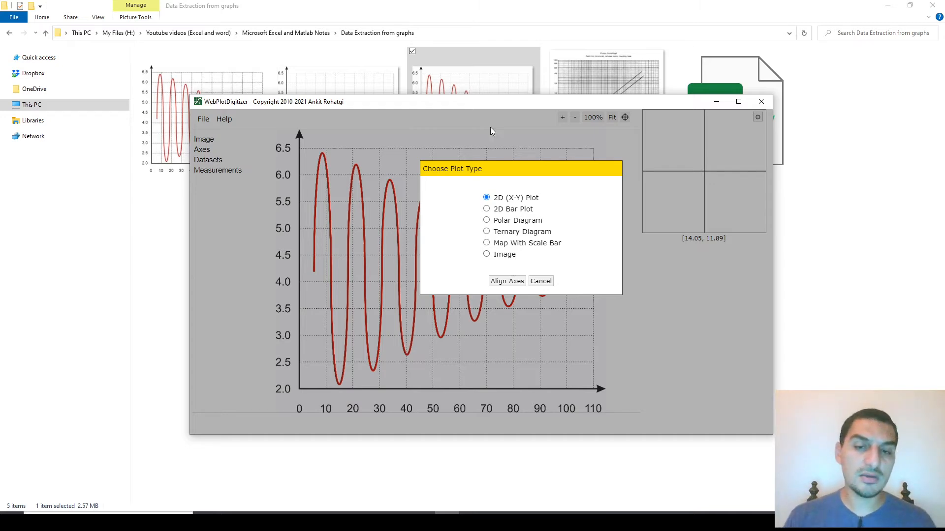
{"action": "left_click", "coordinate": [511, 282]}
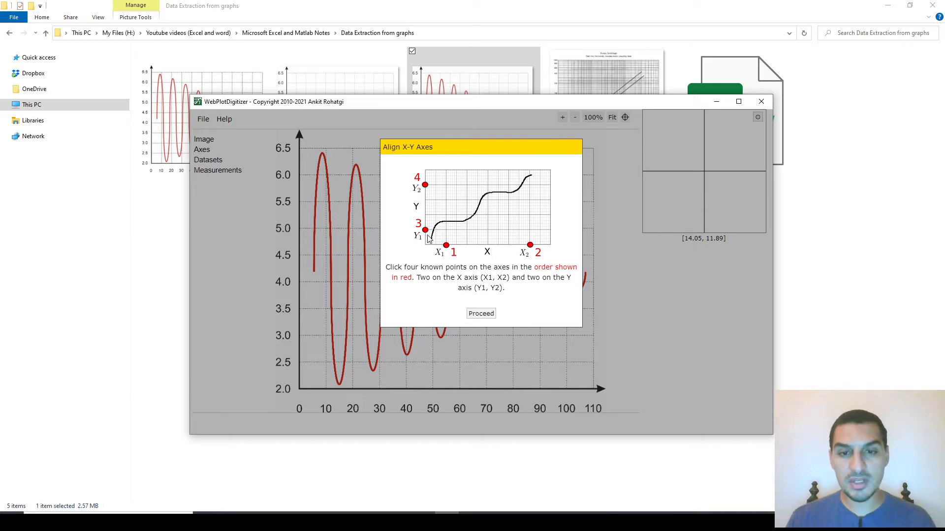
{"action": "left_click", "coordinate": [482, 313]}
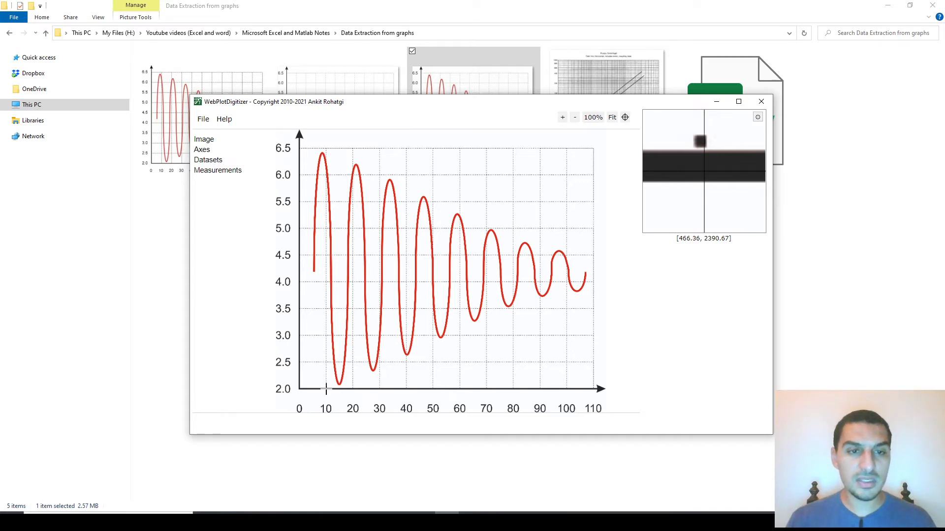
Place calibration points X1 at 10 and X2 at 100 on the X axis, Y1 at 2.5 and Y2 at 6.0 on the Y axis, and complete the placement.
{"action": "left_click", "coordinate": [326, 389]}
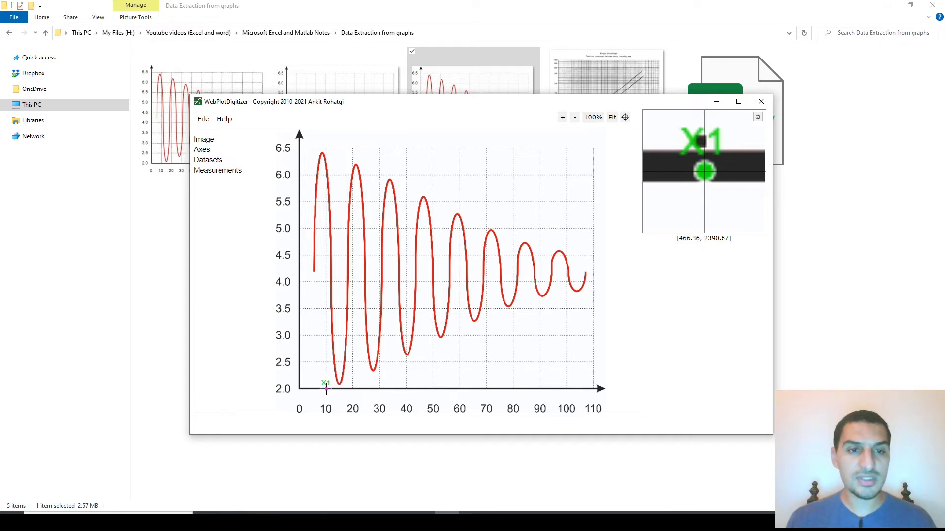
{"action": "left_click", "coordinate": [567, 389]}
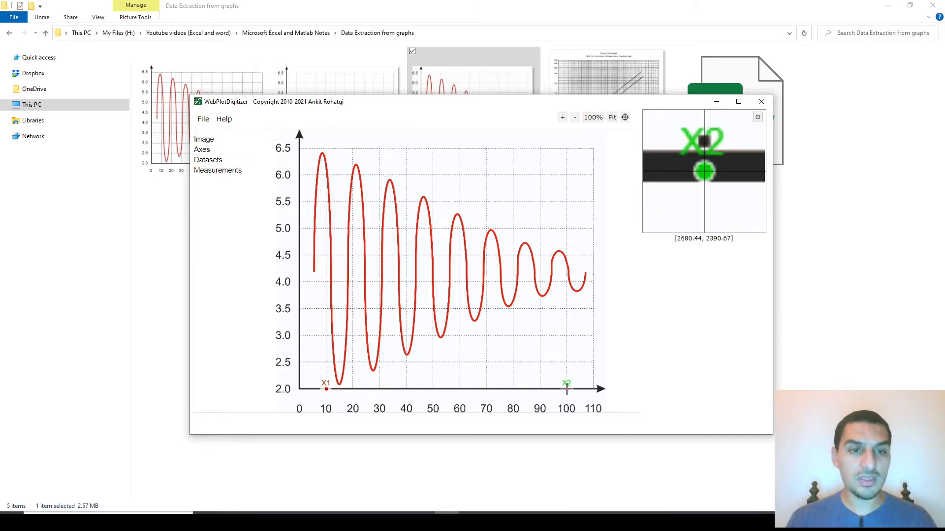
{"action": "left_click", "coordinate": [300, 362]}
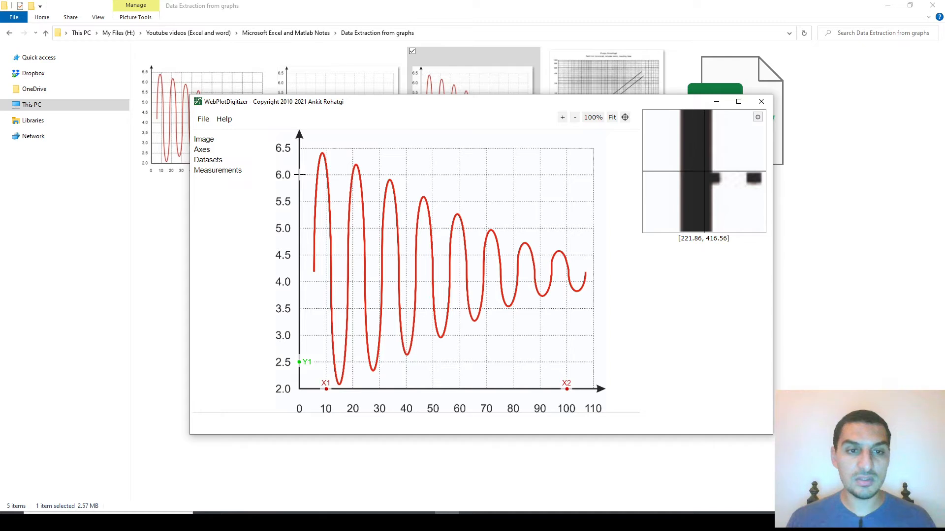
{"action": "left_click", "coordinate": [299, 175]}
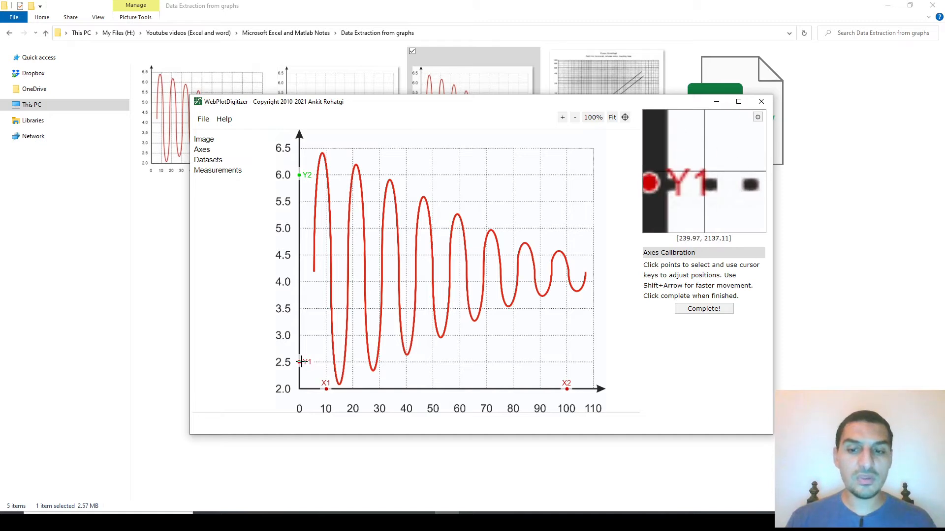
{"action": "left_click", "coordinate": [325, 389]}
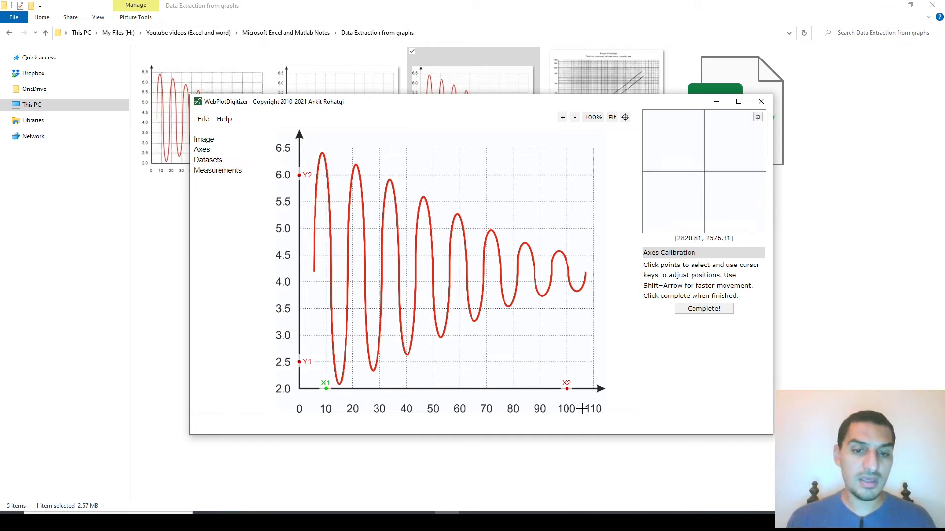
{"action": "left_click", "coordinate": [566, 388]}
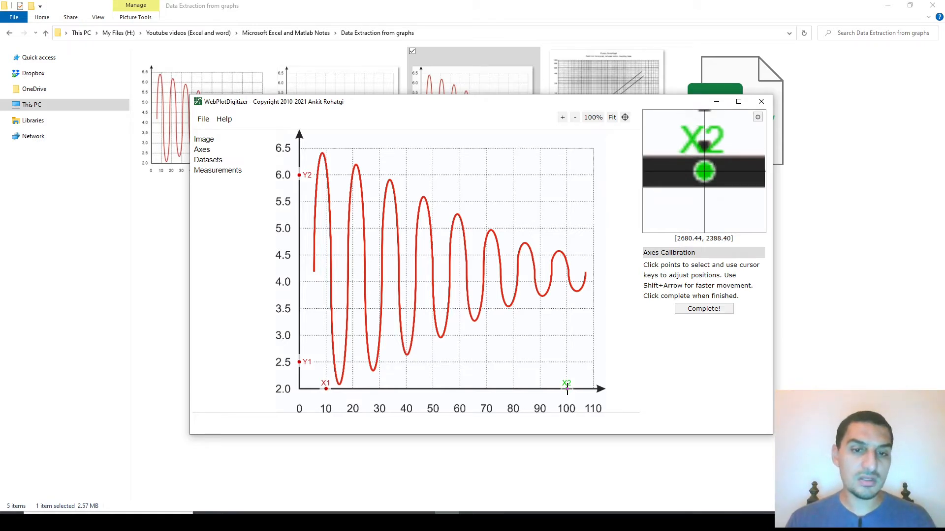
{"action": "left_click", "coordinate": [704, 309]}
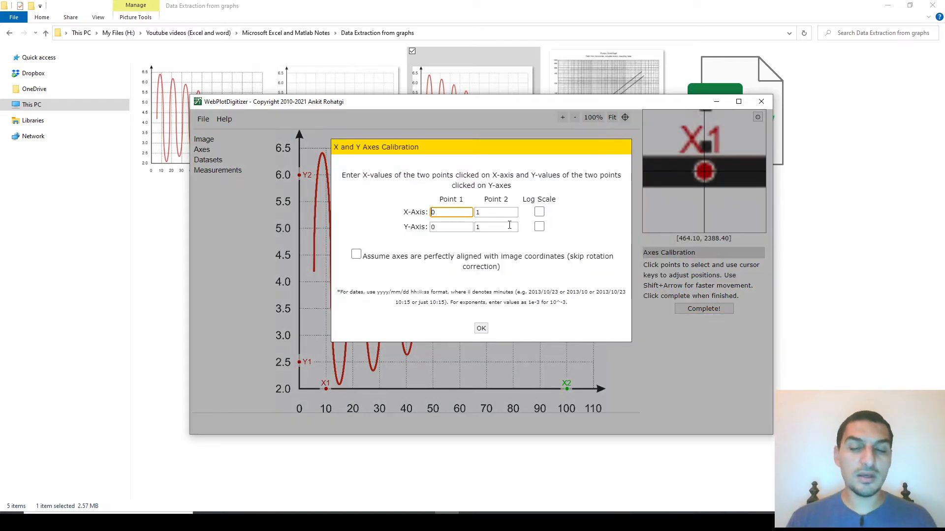
Calibrate the axes with X values 10 and 100 and Y values 2.5 and 6, without log scale.
{"action": "left_click_drag", "start_coordinate": [478, 153], "coordinate": [483, 158]}
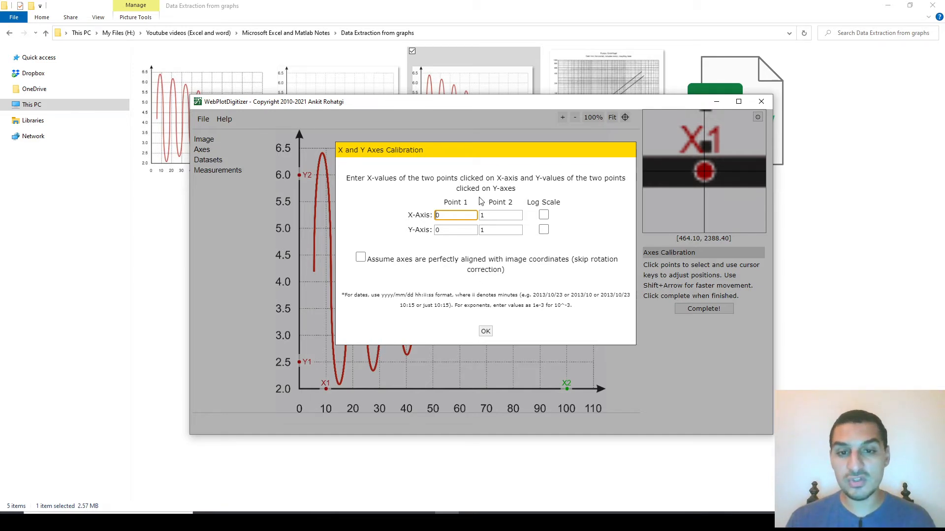
{"action": "left_click_drag", "start_coordinate": [454, 215], "coordinate": [354, 223]}
{"action": "type", "text": "10"}
{"action": "key", "text": "Tab"}
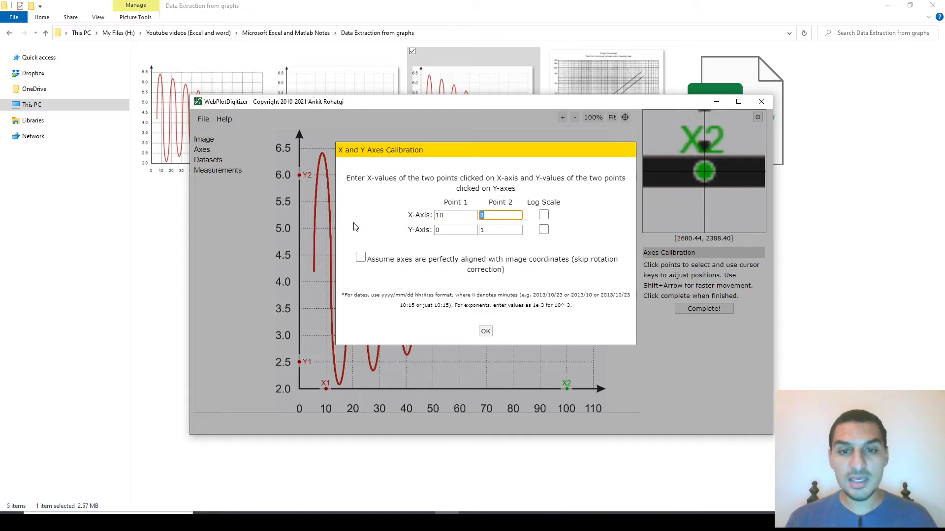
{"action": "type", "text": "100"}
{"action": "key", "text": "Tab"}
{"action": "key", "text": "Tab"}
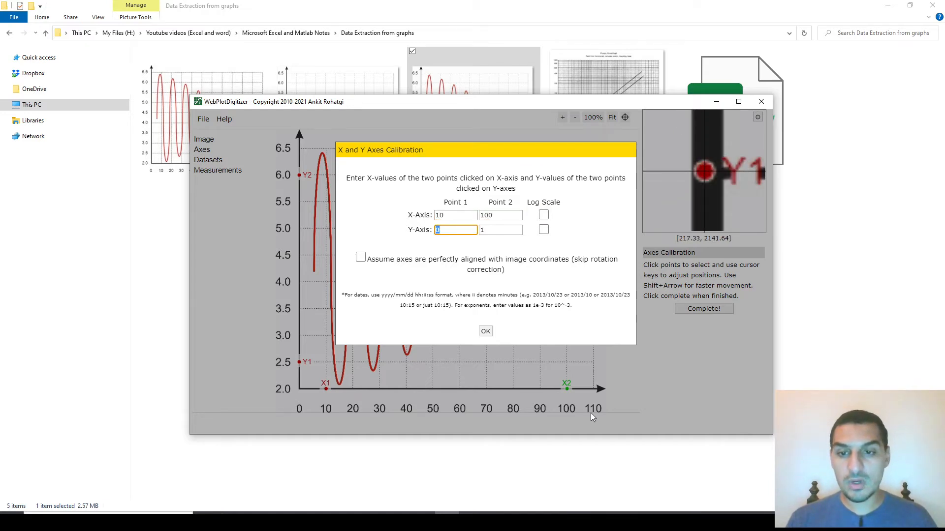
{"action": "type", "text": "2.5"}
{"action": "key", "text": "Tab"}
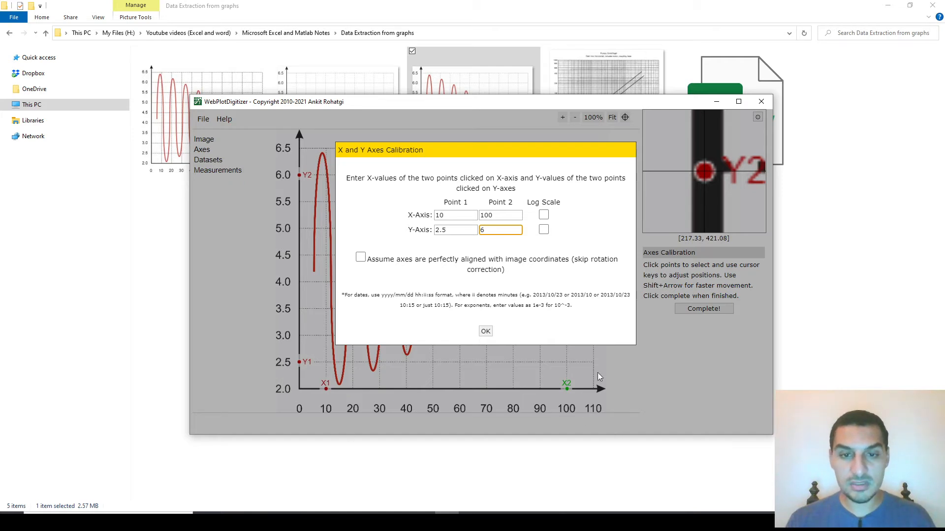
{"action": "left_click", "coordinate": [572, 232]}
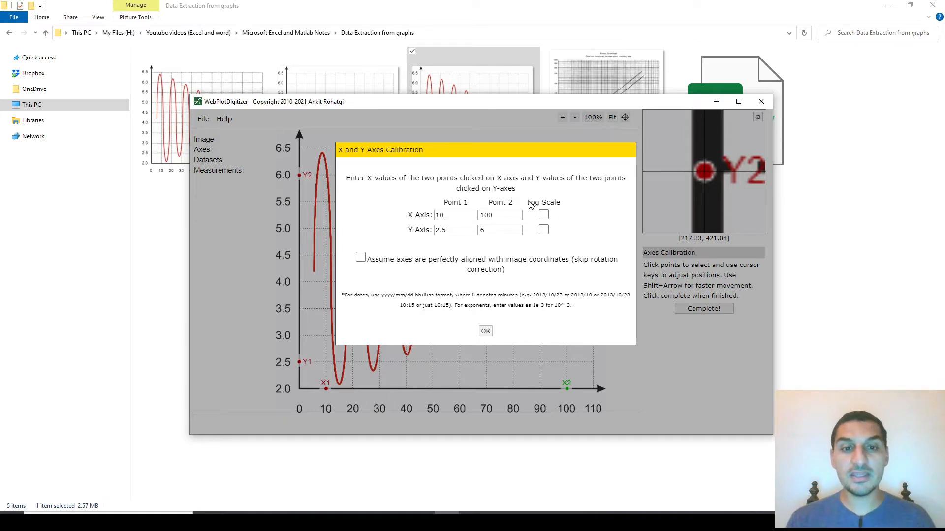
{"action": "left_click", "coordinate": [485, 332]}
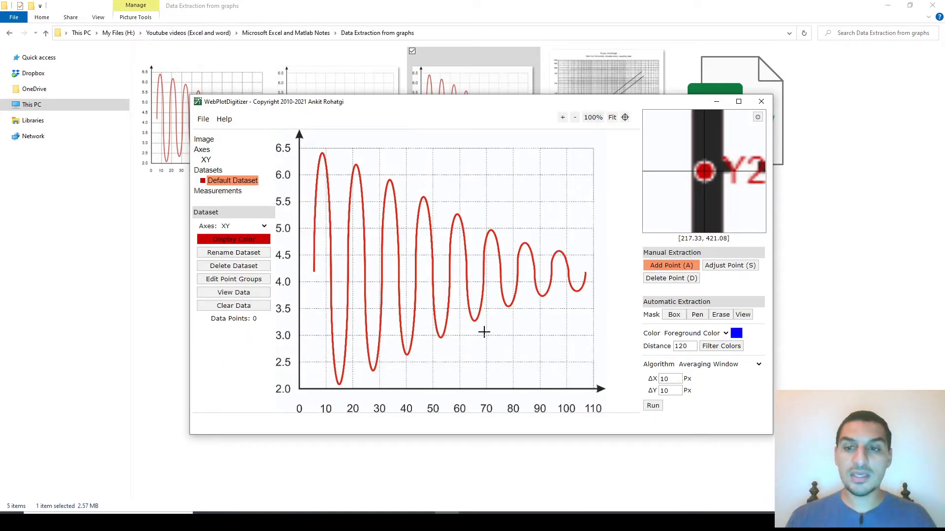
Rename the XY axes as "Axis 1".
{"action": "left_click", "coordinate": [202, 150]}
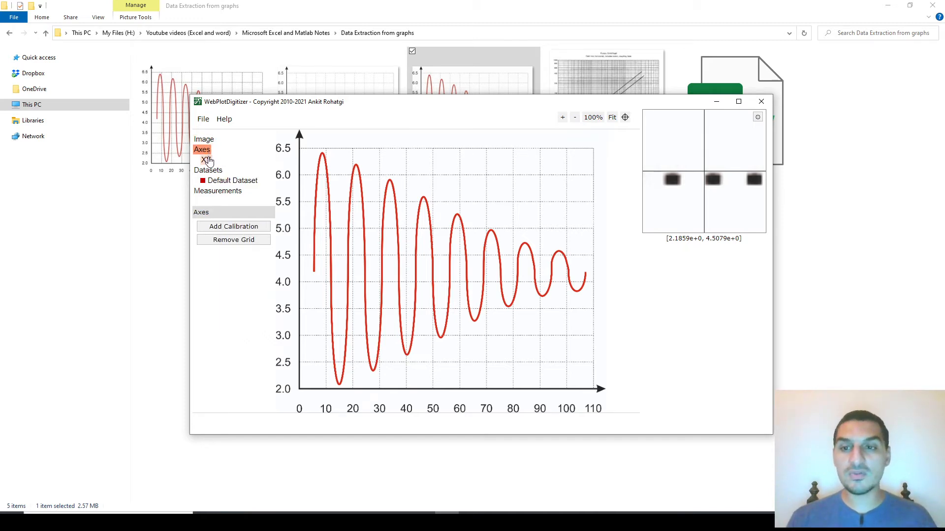
{"action": "left_click", "coordinate": [206, 158]}
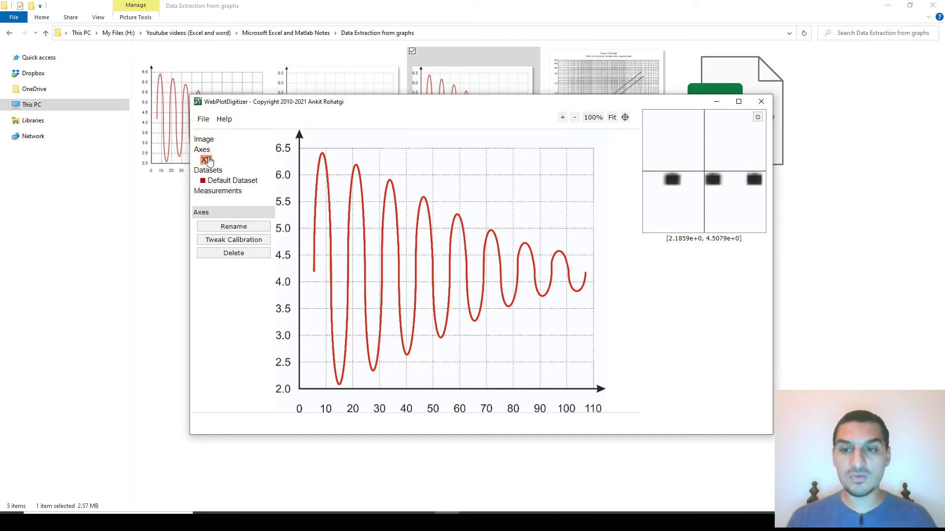
{"action": "left_click", "coordinate": [238, 227]}
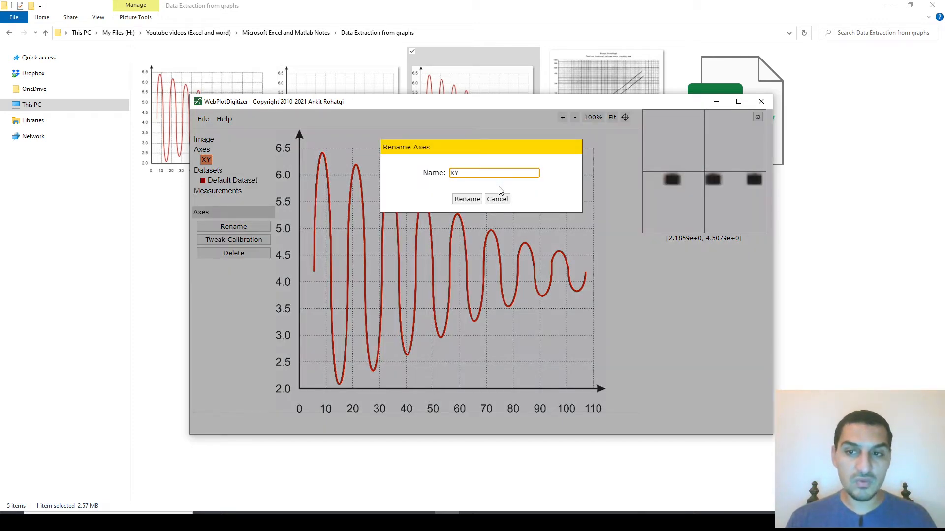
{"action": "left_click_drag", "start_coordinate": [474, 174], "coordinate": [347, 161]}
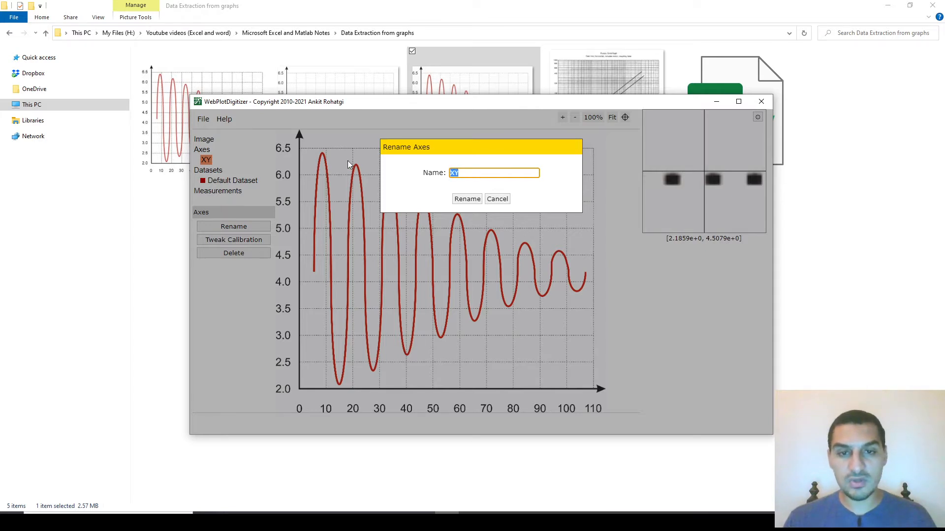
{"action": "type", "text": "Axis "}
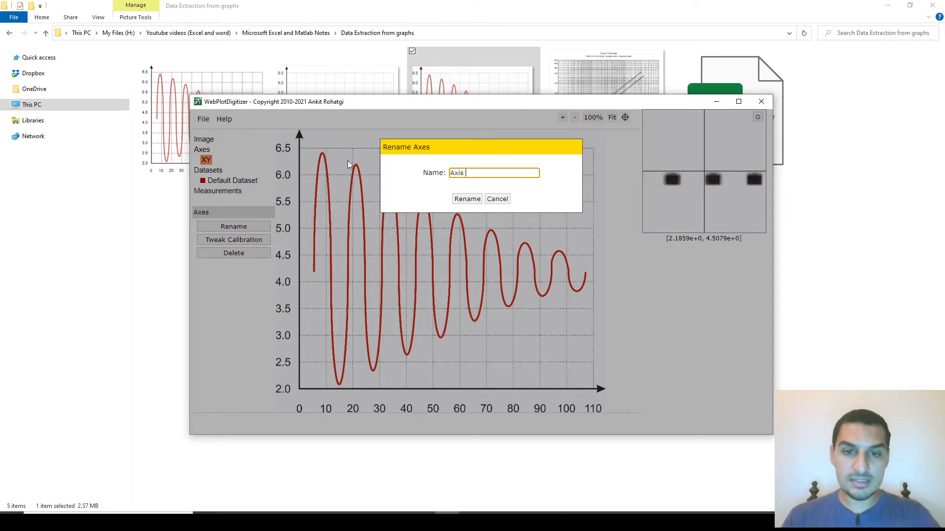
{"action": "type", "text": "1"}
{"action": "key", "text": "Return"}
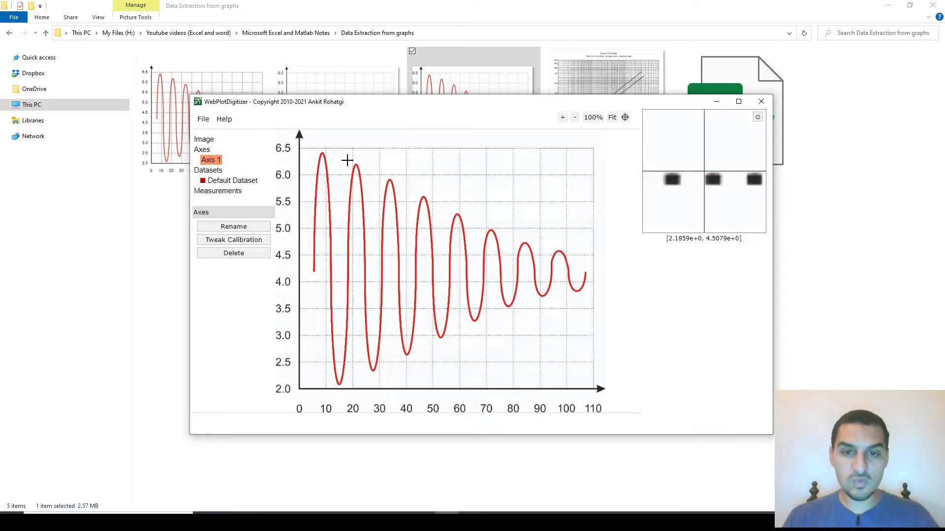
Reopen the calibration of Axis 1, check its points and axis values, and accept them.
{"action": "left_click", "coordinate": [243, 245]}
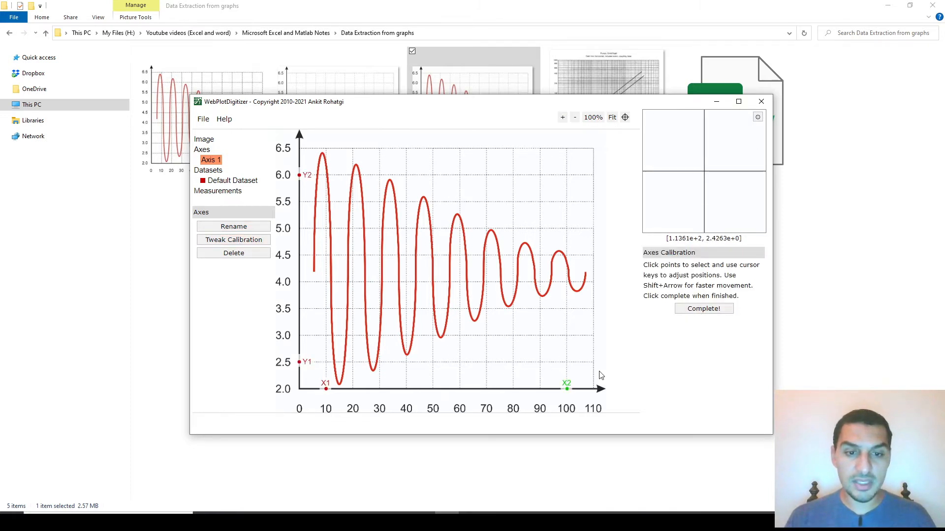
{"action": "left_click", "coordinate": [711, 308]}
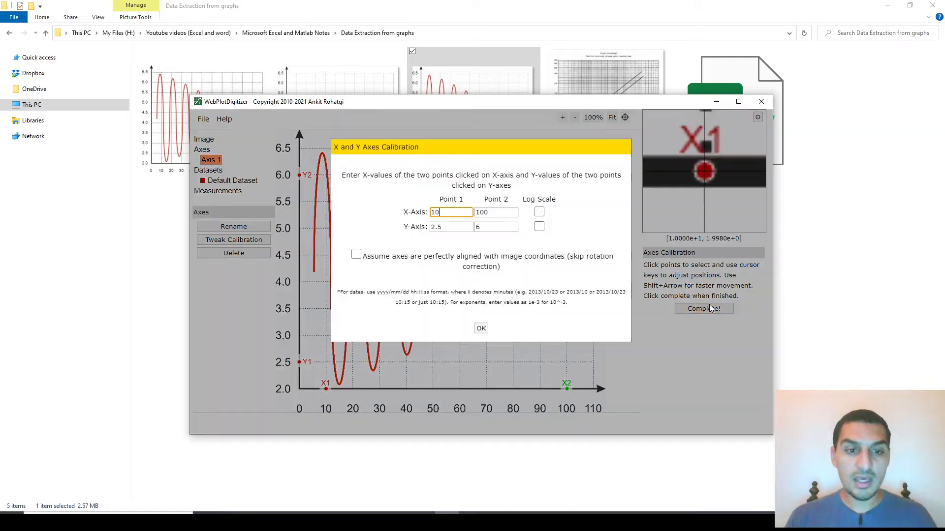
{"action": "left_click", "coordinate": [481, 328]}
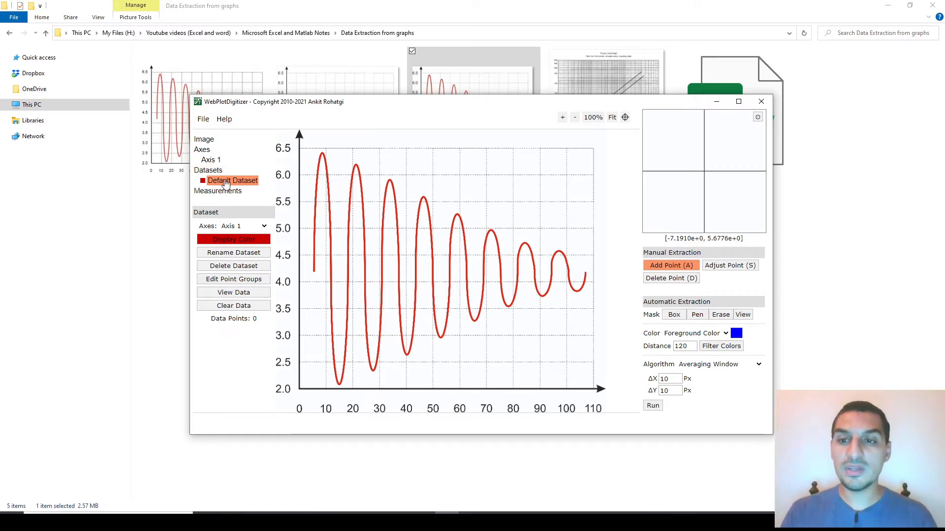
Rename the default dataset as "SEt 1".
{"action": "left_click", "coordinate": [233, 253]}
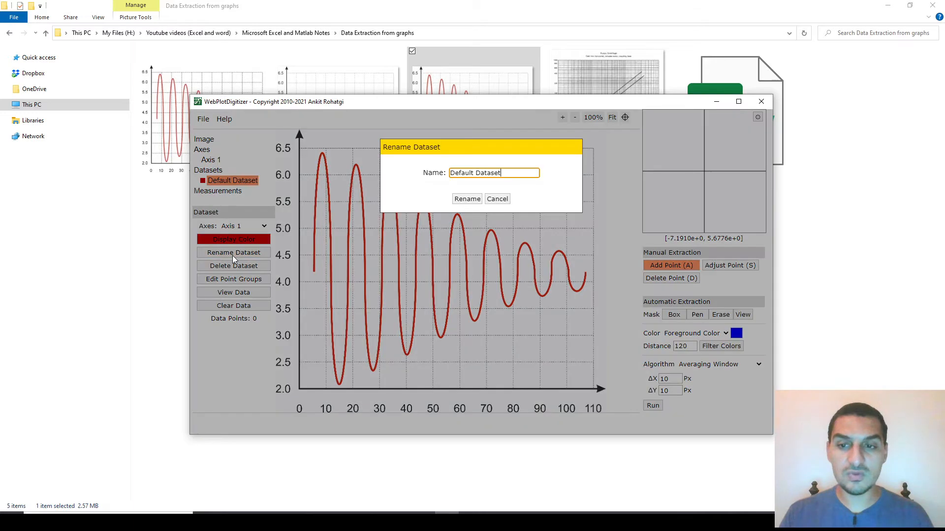
{"action": "key", "text": "BackSpace"}
{"action": "key", "text": "BackSpace"}
{"action": "key", "text": "BackSpace"}
{"action": "key", "text": "BackSpace"}
{"action": "key", "text": "BackSpace"}
{"action": "key", "text": "BackSpace"}
{"action": "key", "text": "BackSpace"}
{"action": "key", "text": "BackSpace"}
{"action": "key", "text": "BackSpace"}
{"action": "key", "text": "BackSpace"}
{"action": "key", "text": "BackSpace"}
{"action": "key", "text": "BackSpace"}
{"action": "type", "text": "SEt 1"}
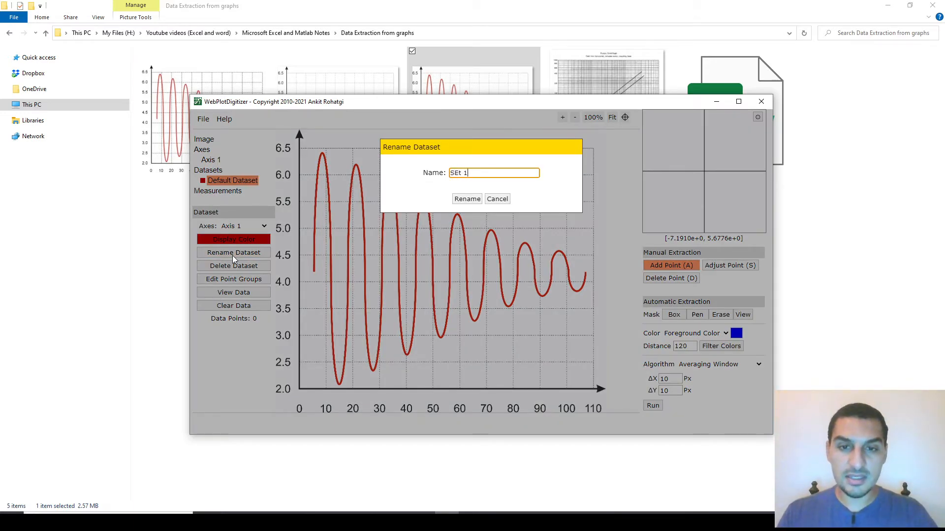
{"action": "key", "text": "Return"}
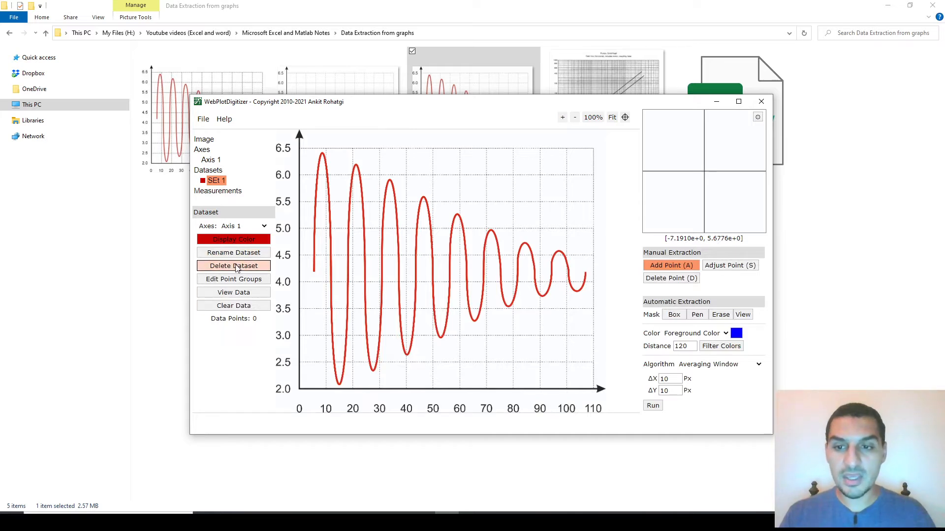
{"action": "left_click", "coordinate": [255, 281]}
{"action": "key", "text": "Escape"}
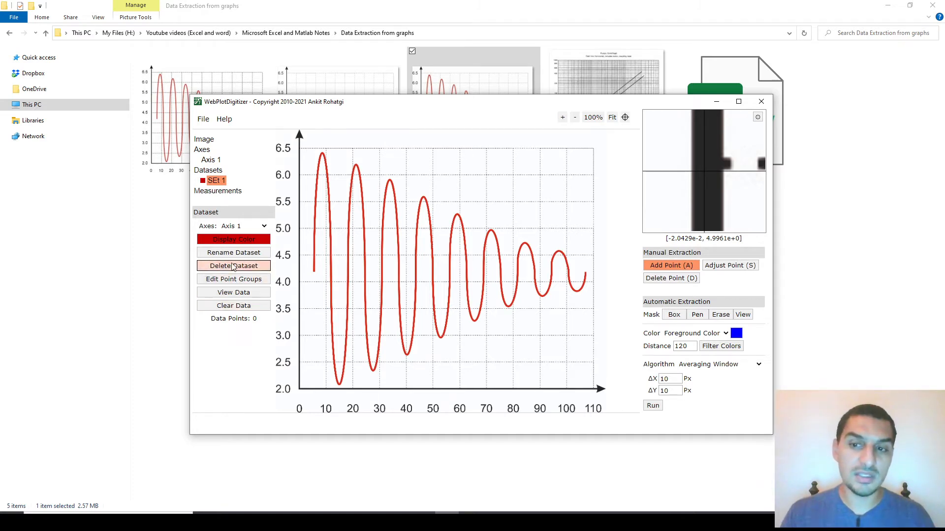
{"action": "left_click", "coordinate": [265, 227]}
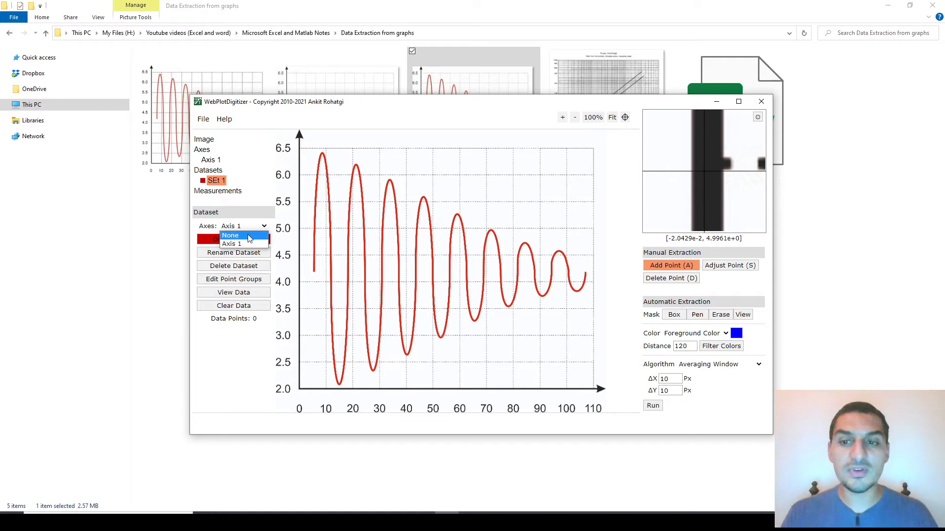
{"action": "left_click", "coordinate": [266, 229]}
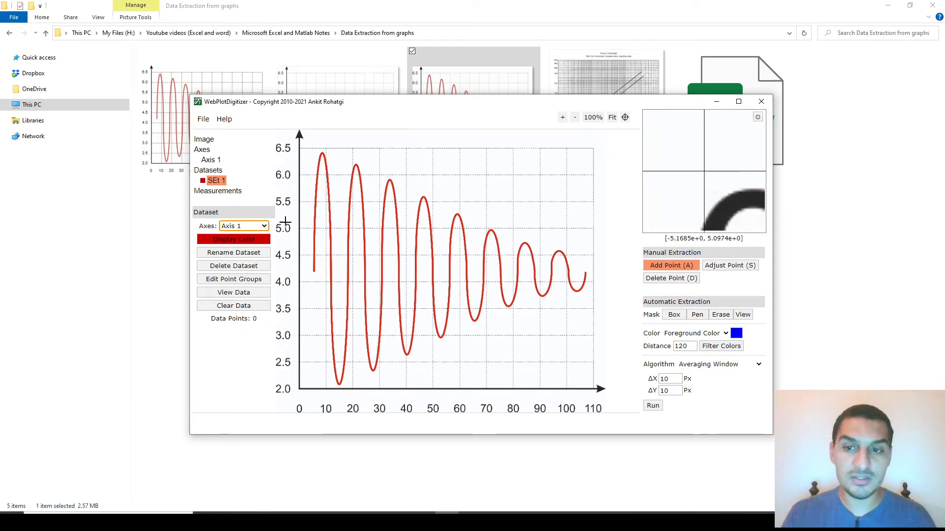
{"action": "left_click", "coordinate": [264, 191]}
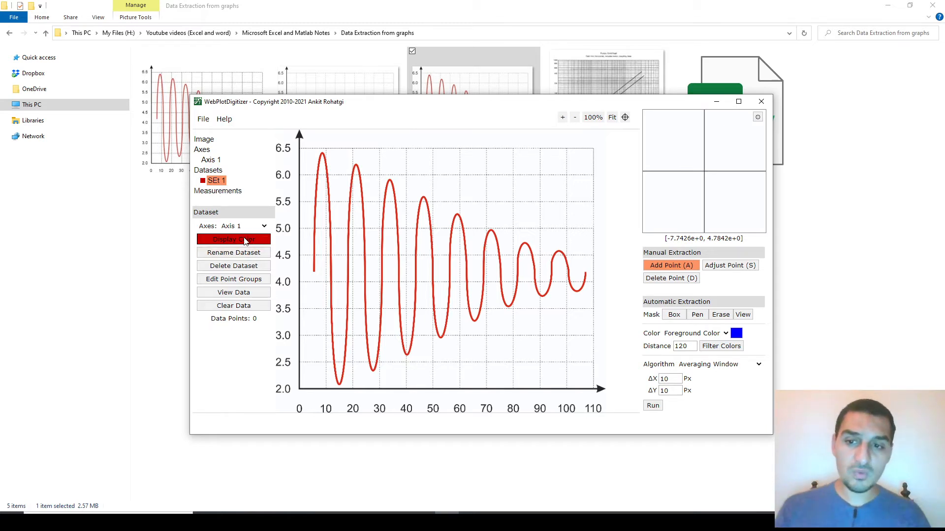
Change the display color of SEt 1's digitized points to yellow by setting the green value to 200.
{"action": "left_click", "coordinate": [244, 241]}
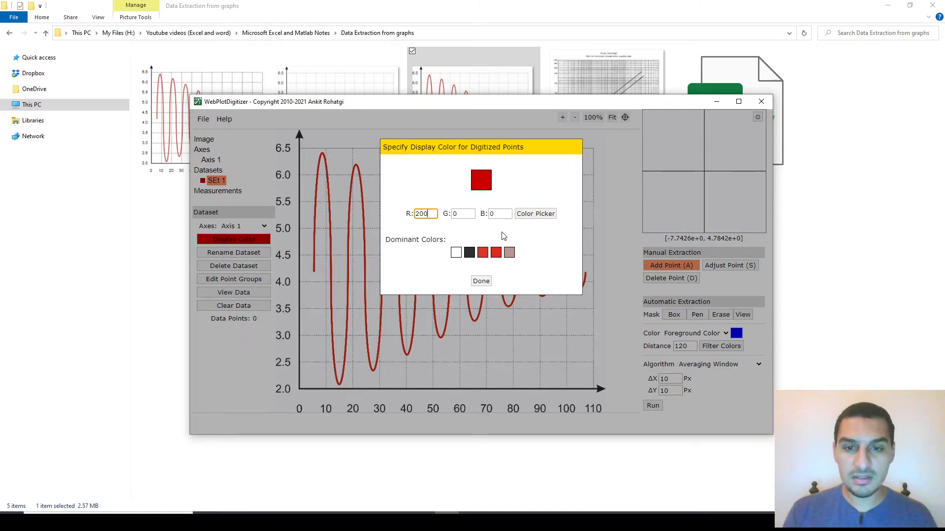
{"action": "key", "text": "Tab"}
{"action": "type", "text": "200"}
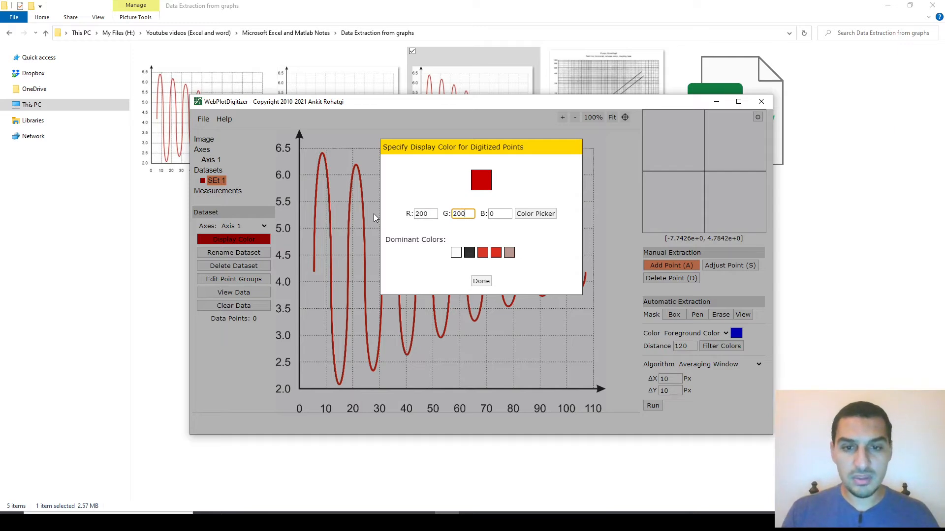
{"action": "left_click", "coordinate": [482, 281]}
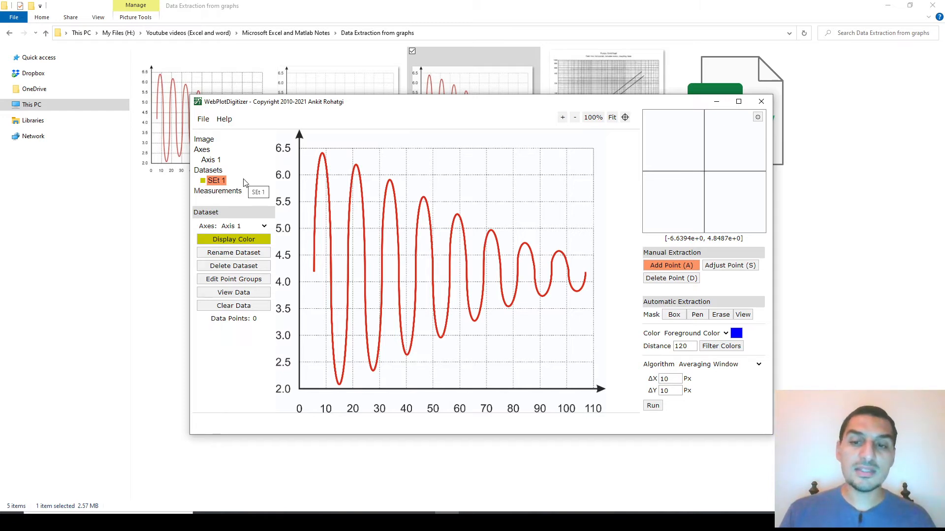
Place a trial data point above the curve near X = 100, then clear all data points from SEt 1.
{"action": "left_click", "coordinate": [571, 141]}
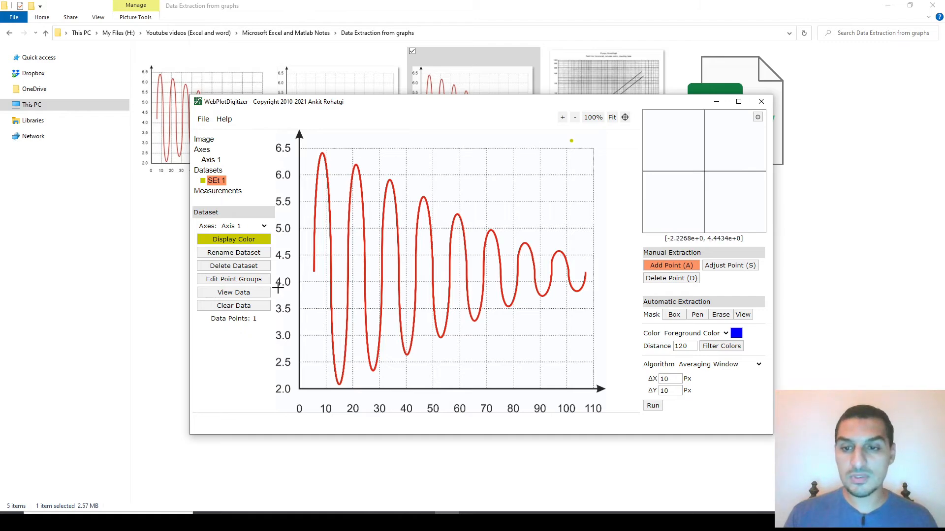
{"action": "left_click", "coordinate": [262, 312]}
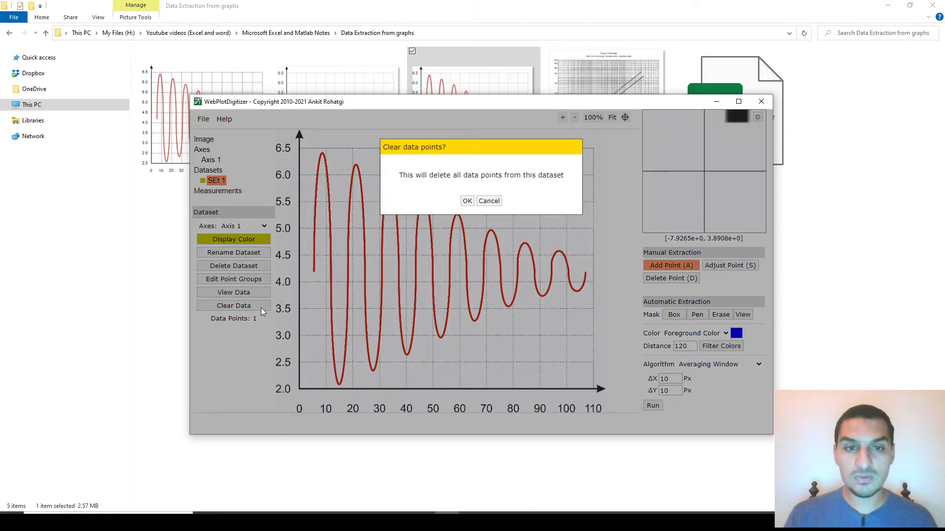
{"action": "left_click", "coordinate": [467, 200]}
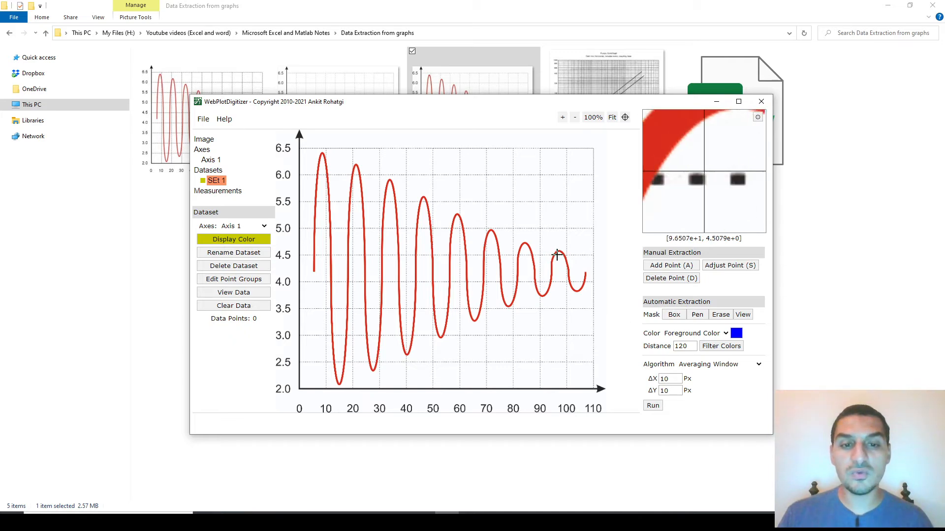
Pick the red of the plotted curve (R 219, G 44, B 29) as the foreground color for automatic extraction.
{"action": "left_click", "coordinate": [726, 333]}
{"action": "left_click", "coordinate": [725, 336]}
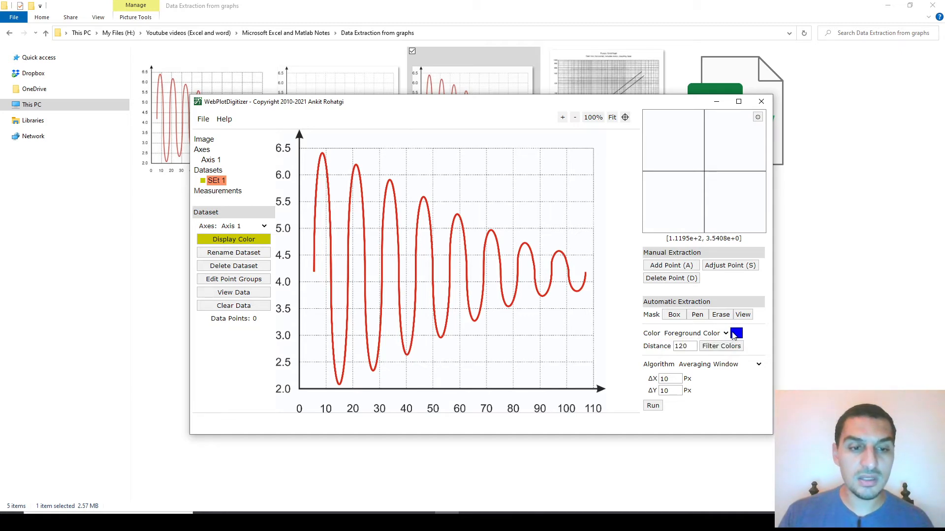
{"action": "left_click", "coordinate": [735, 333]}
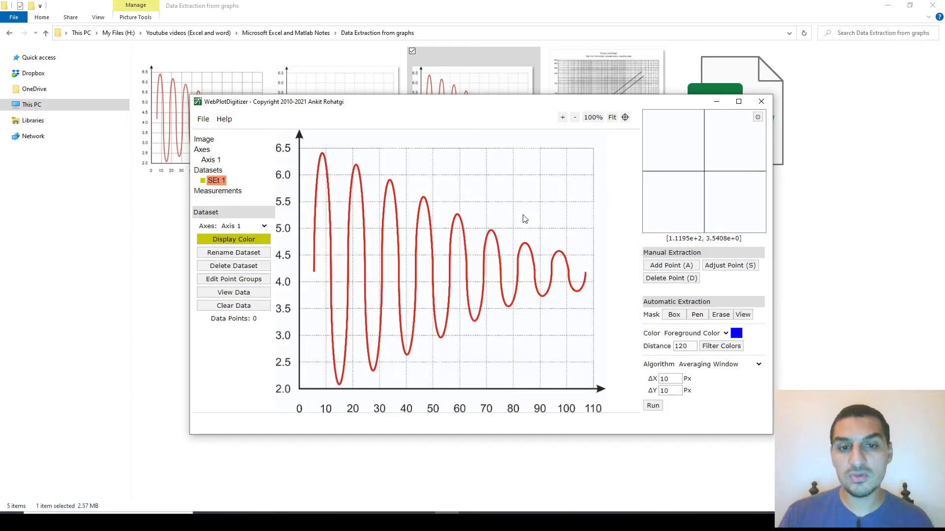
{"action": "left_click", "coordinate": [524, 218]}
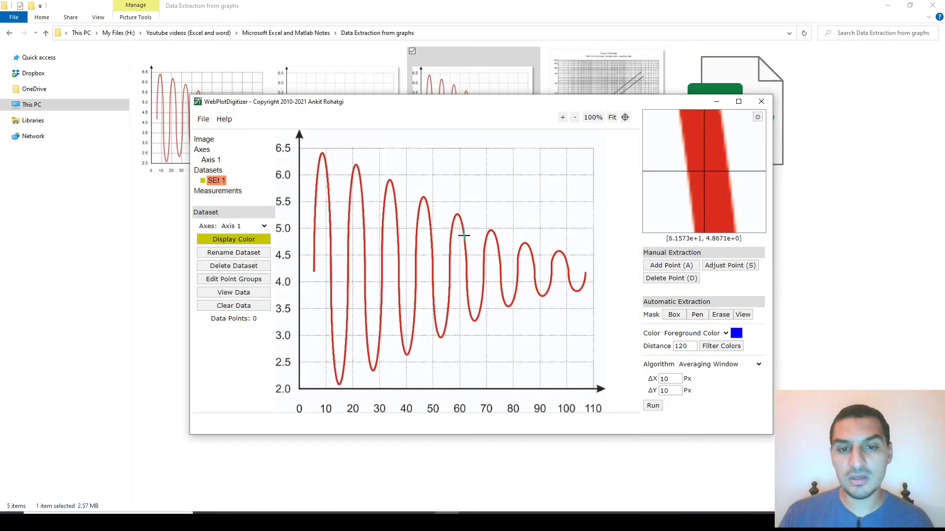
{"action": "left_click", "coordinate": [464, 236]}
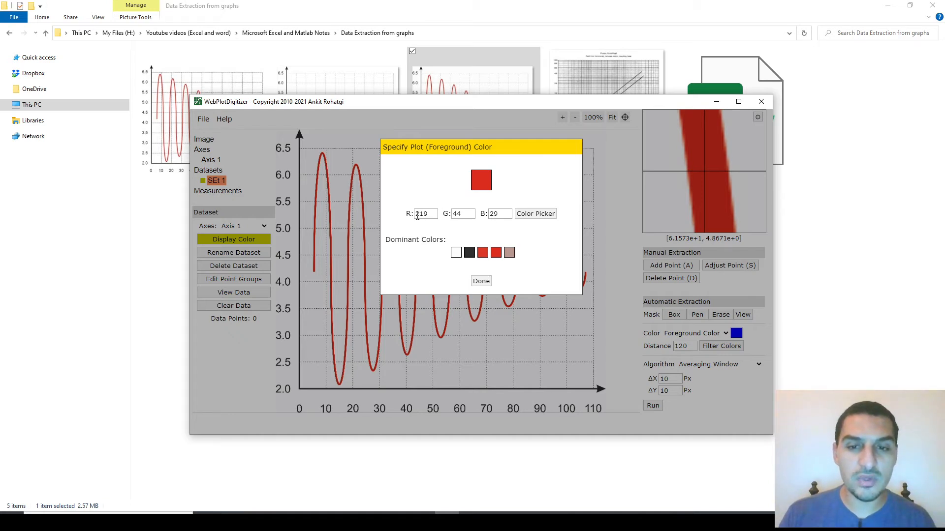
{"action": "left_click", "coordinate": [482, 281]}
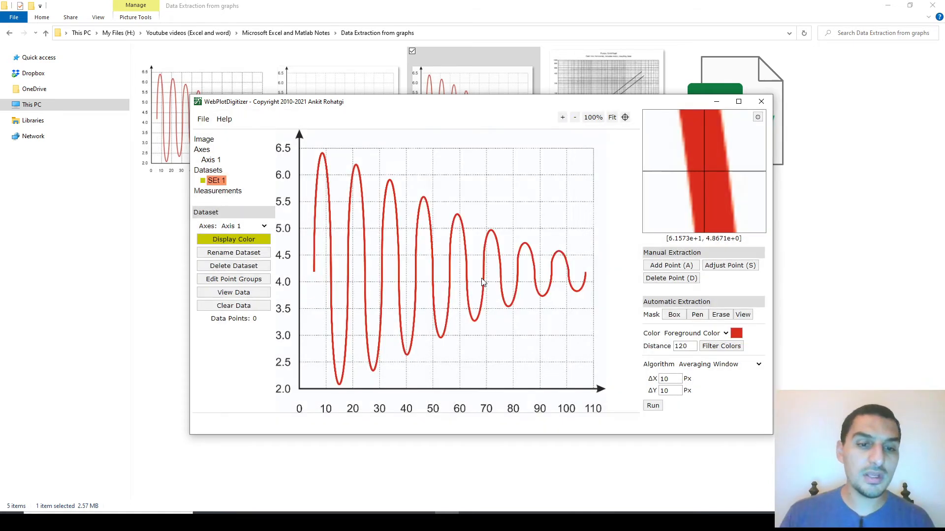
Switch the color mode for automatic extraction to Background Color.
{"action": "left_click", "coordinate": [723, 334]}
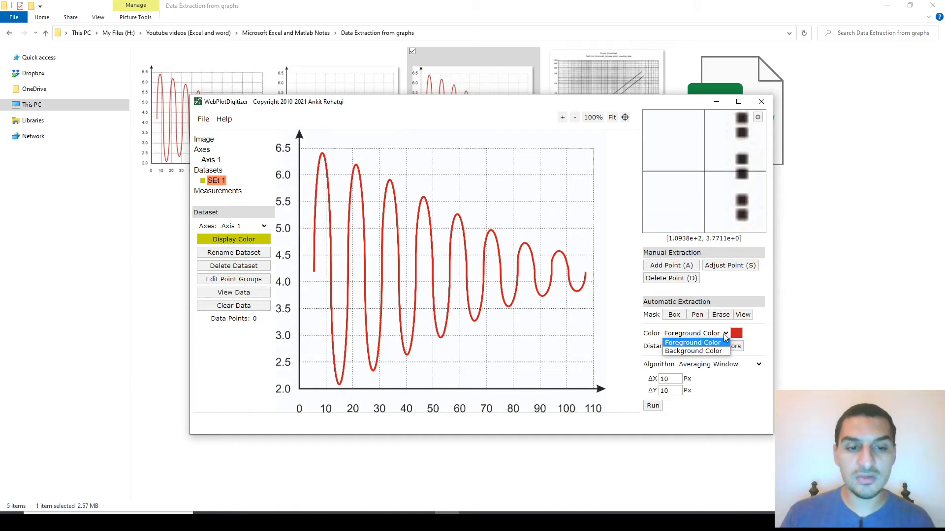
{"action": "left_click", "coordinate": [694, 355]}
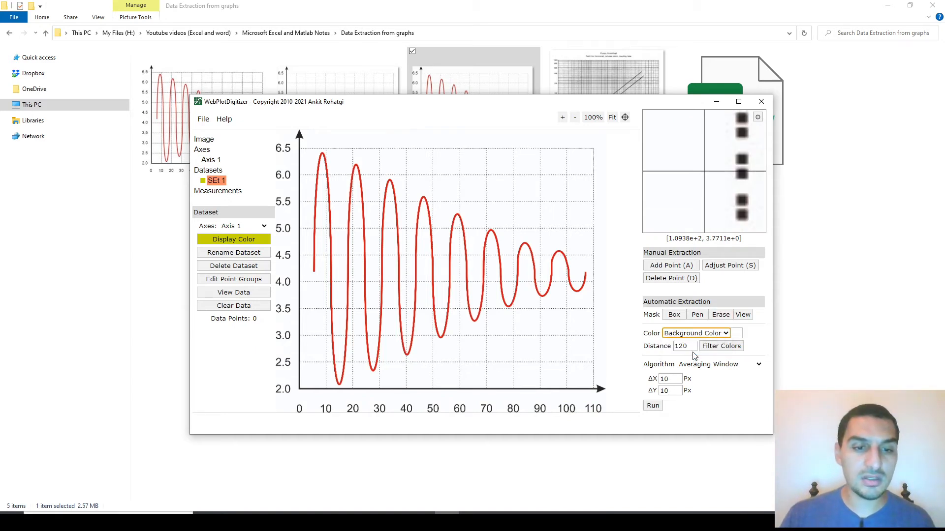
Switch the color mode for automatic extraction back to Foreground Color and check its RGB values and color distance.
{"action": "left_click", "coordinate": [727, 333]}
{"action": "left_click", "coordinate": [716, 343]}
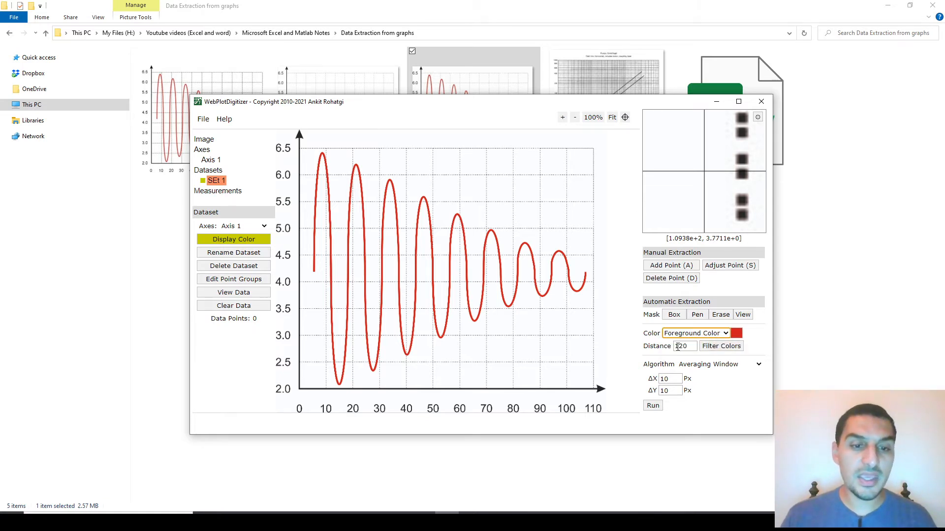
{"action": "left_click_drag", "start_coordinate": [675, 347], "coordinate": [695, 347]}
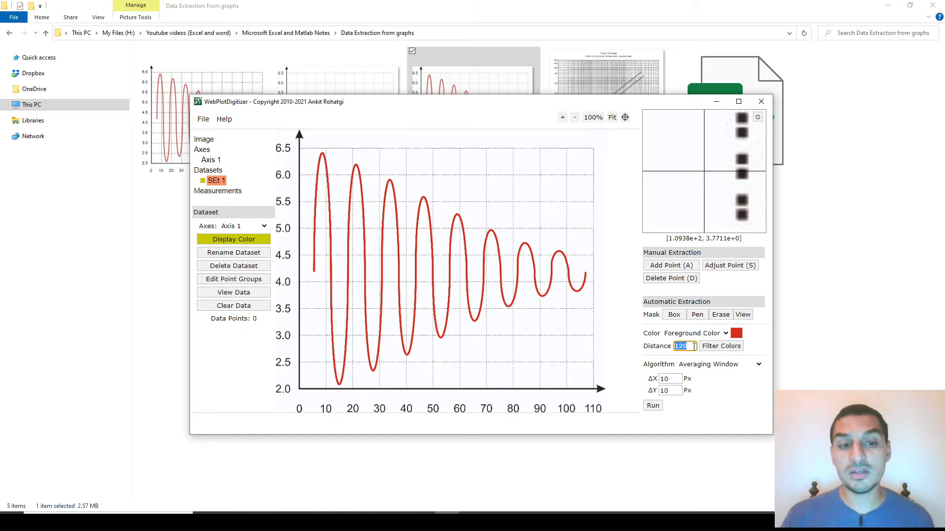
{"action": "left_click", "coordinate": [736, 334]}
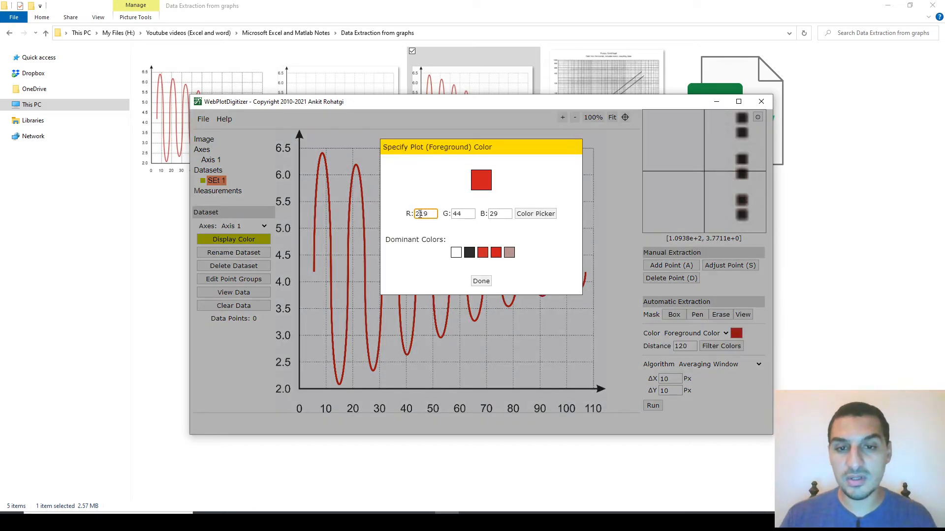
{"action": "key", "text": "Escape"}
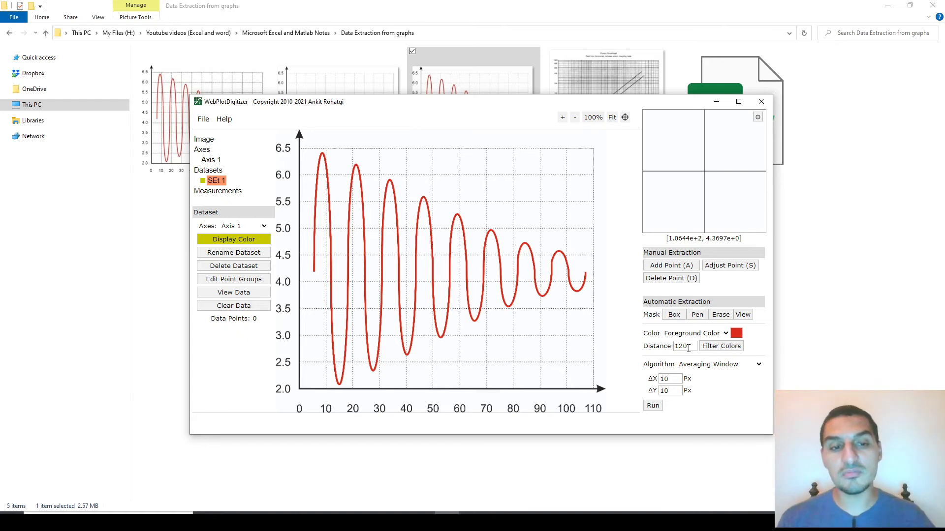
{"action": "double_click", "coordinate": [689, 347]}
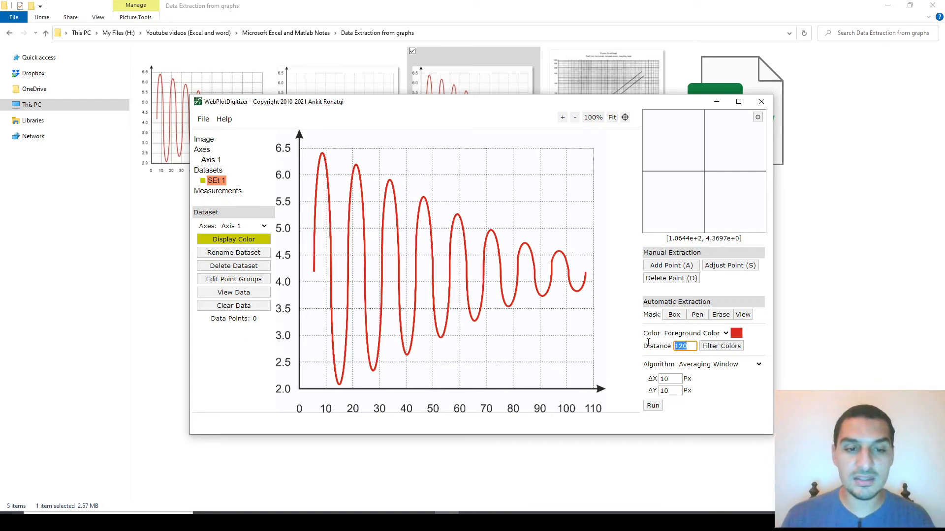
{"action": "left_click", "coordinate": [756, 349]}
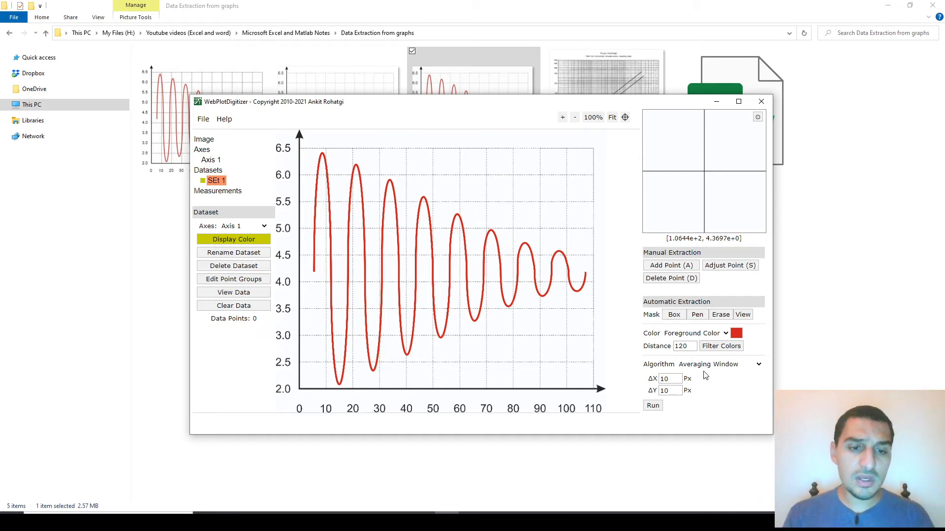
Try the Histogram algorithm for automatic extraction and return to Averaging Window.
{"action": "left_click", "coordinate": [759, 367]}
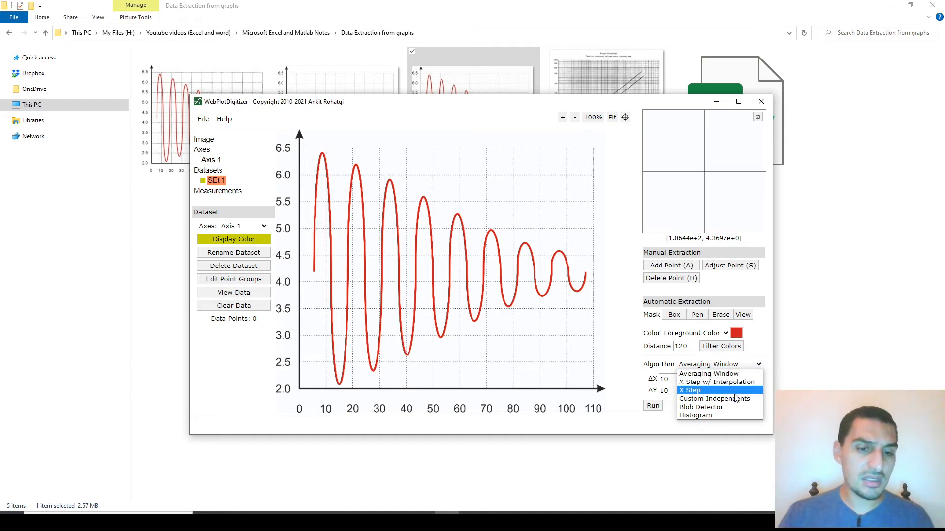
{"action": "left_click", "coordinate": [731, 416]}
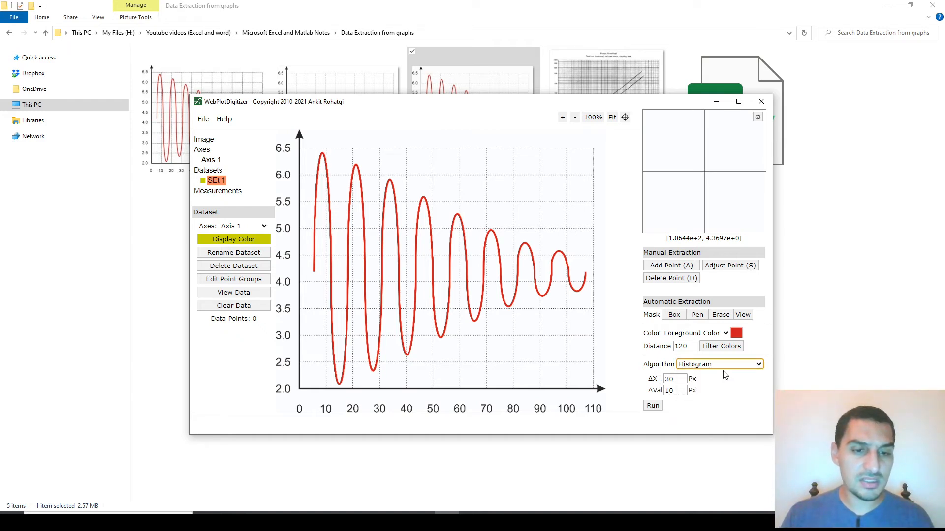
{"action": "left_click", "coordinate": [761, 364]}
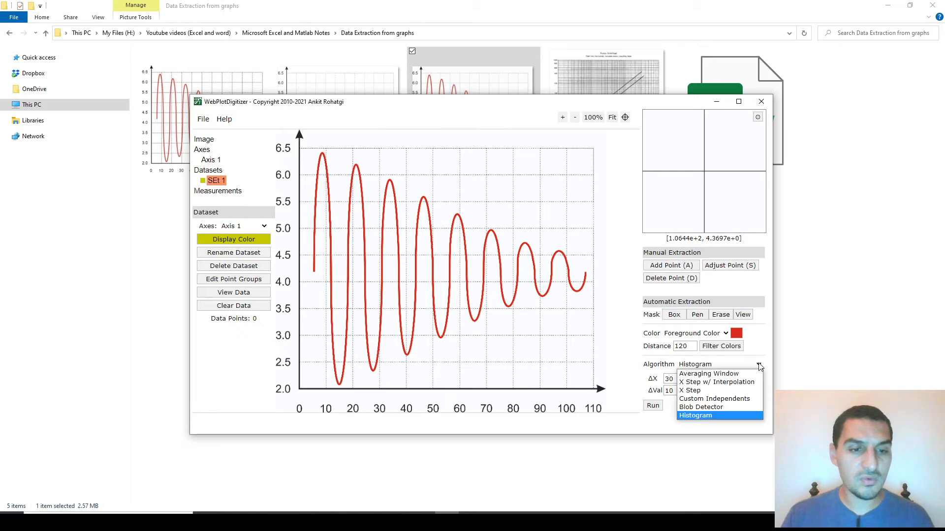
{"action": "left_click", "coordinate": [738, 374]}
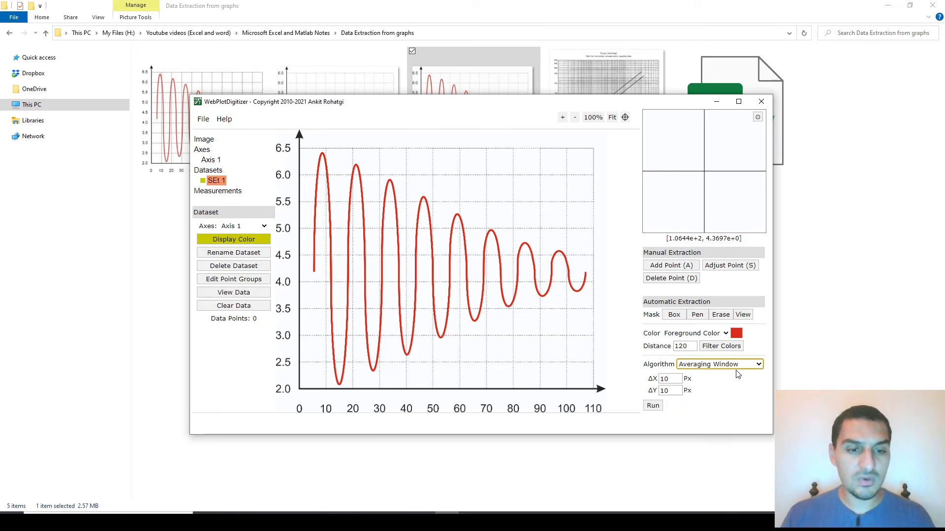
{"action": "left_click", "coordinate": [723, 386]}
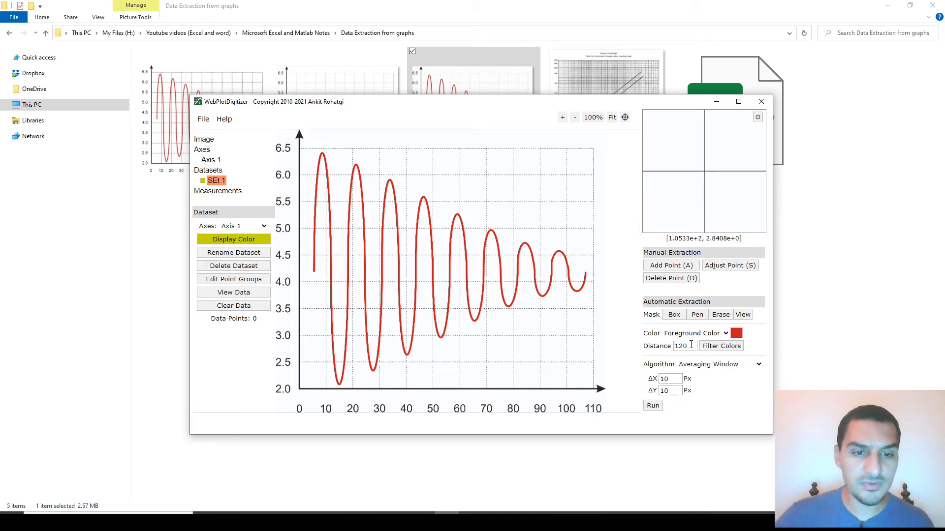
Run the automatic extraction with the 10 Px averaging window and check the number of data points.
{"action": "left_click", "coordinate": [651, 404]}
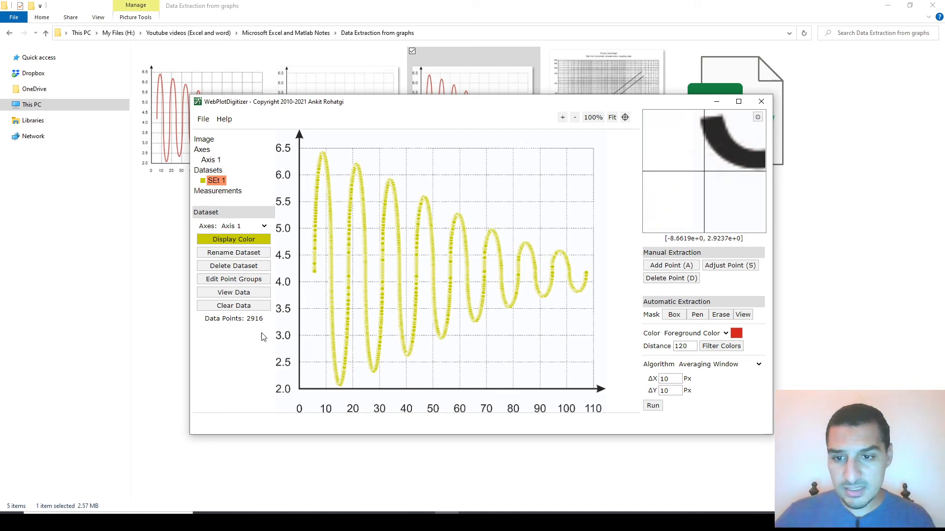
{"action": "left_click_drag", "start_coordinate": [247, 320], "coordinate": [264, 324]}
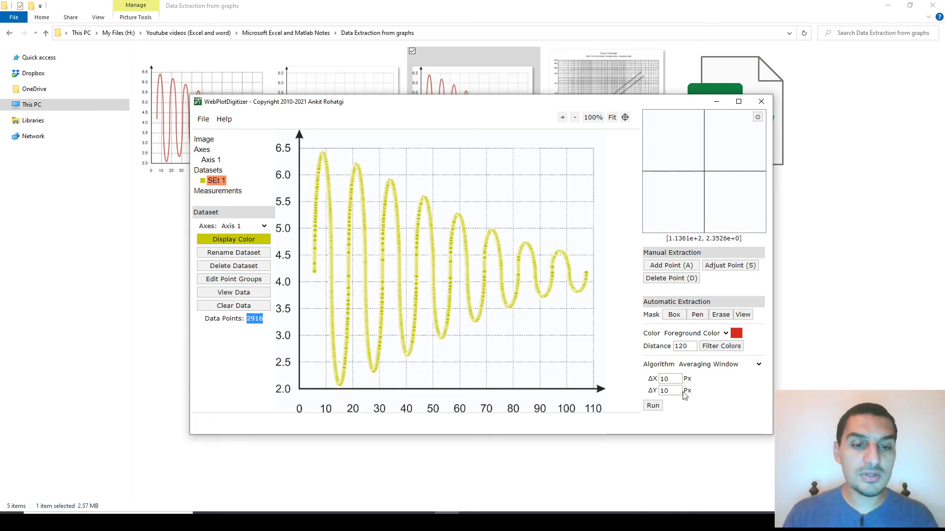
Set the averaging window's ΔX and ΔY to 40 Px and run the automatic extraction again.
{"action": "double_click", "coordinate": [664, 383]}
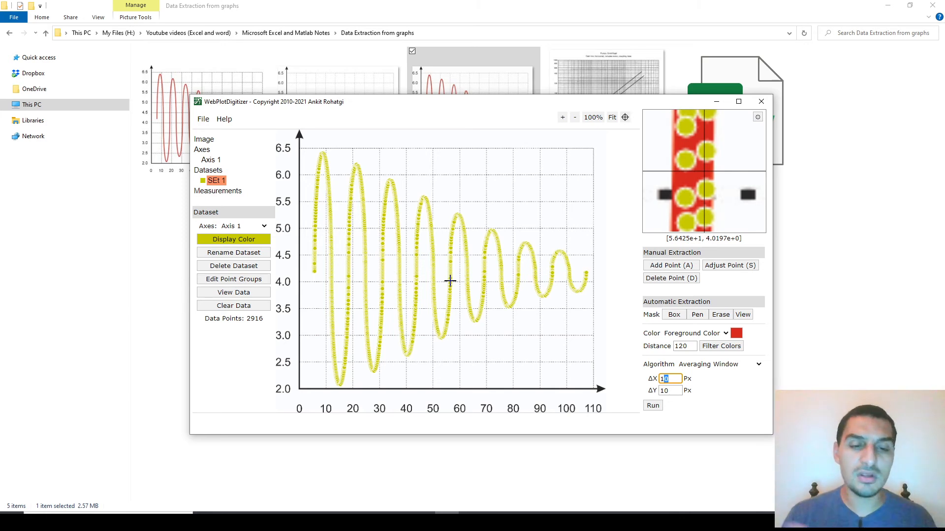
{"action": "key", "text": "Left"}
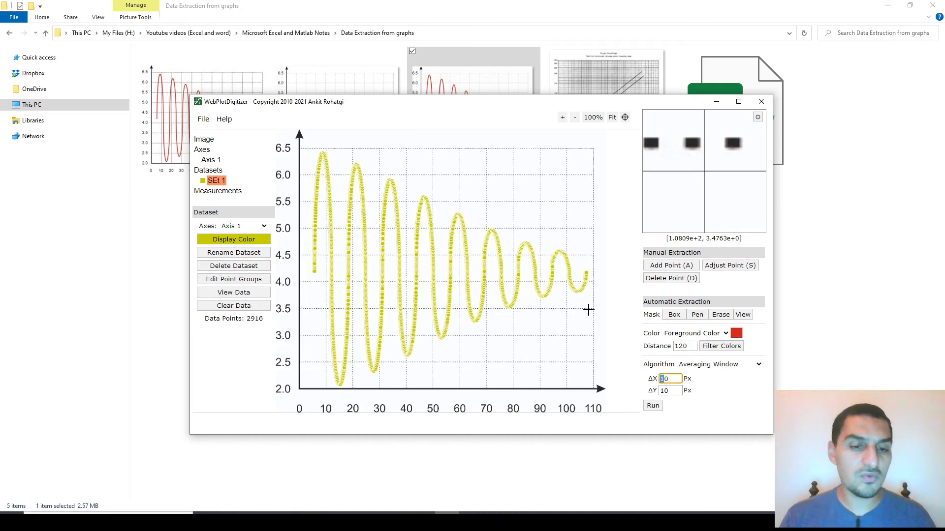
{"action": "key", "text": "BackSpace"}
{"action": "type", "text": "4"}
{"action": "key", "text": "Tab"}
{"action": "type", "text": "40"}
{"action": "left_click", "coordinate": [656, 408]}
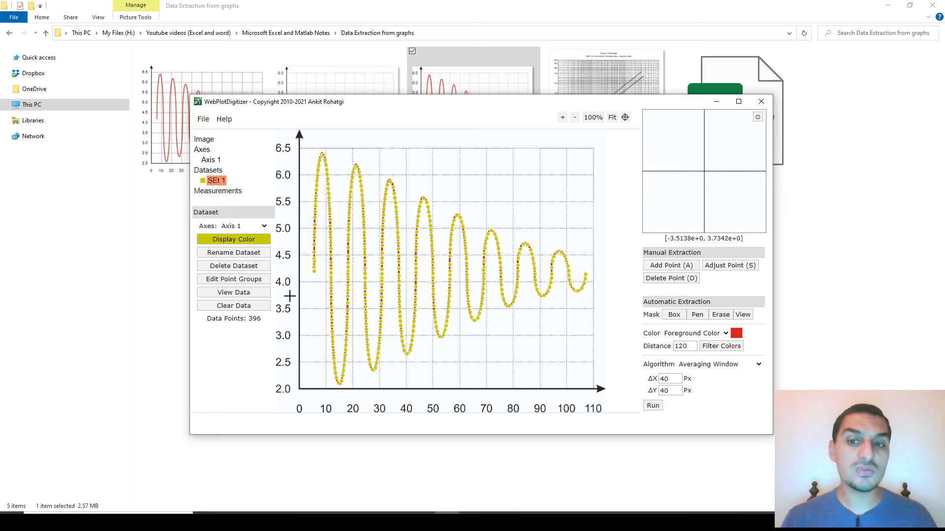
Copy the acquired X, Y data of SEt 1 and paste it at cell A1 of a new blank Excel workbook.
{"action": "left_click", "coordinate": [255, 295]}
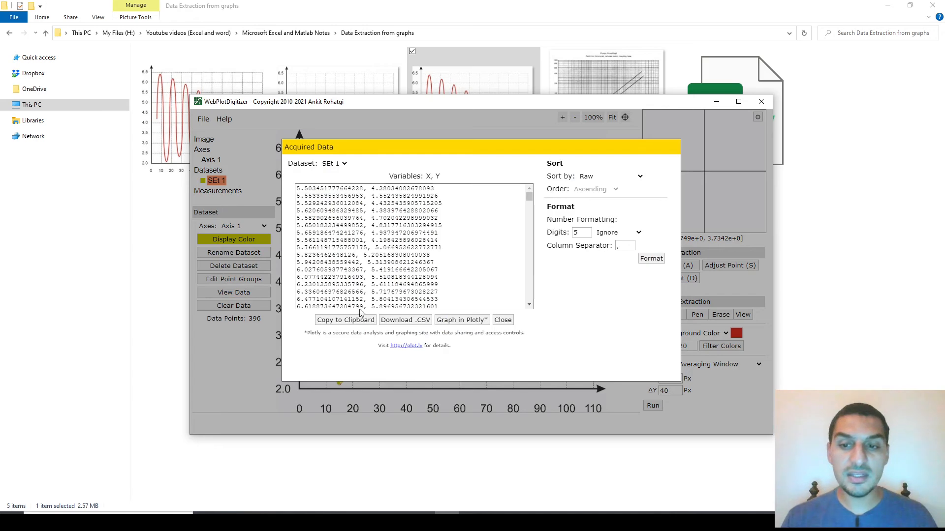
{"action": "left_click_drag", "start_coordinate": [473, 189], "coordinate": [482, 101]}
{"action": "left_click", "coordinate": [488, 225]}
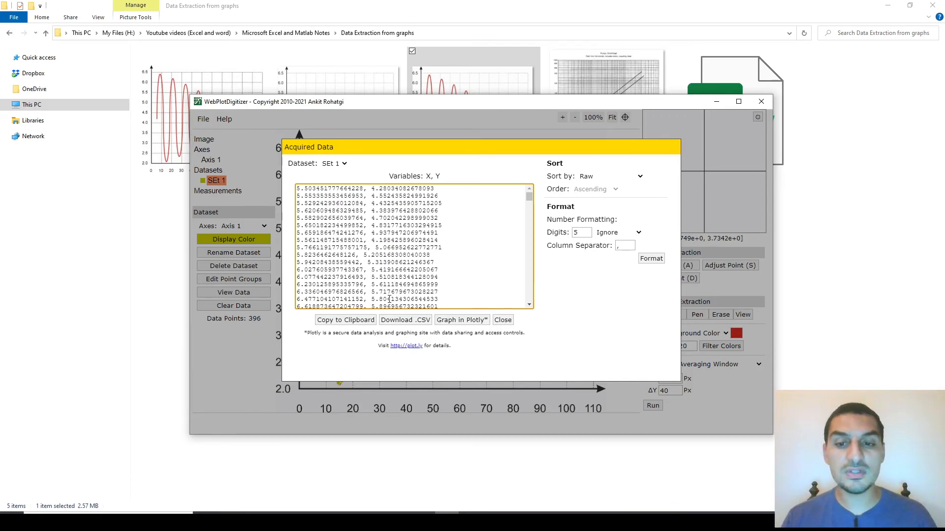
{"action": "left_click", "coordinate": [367, 320]}
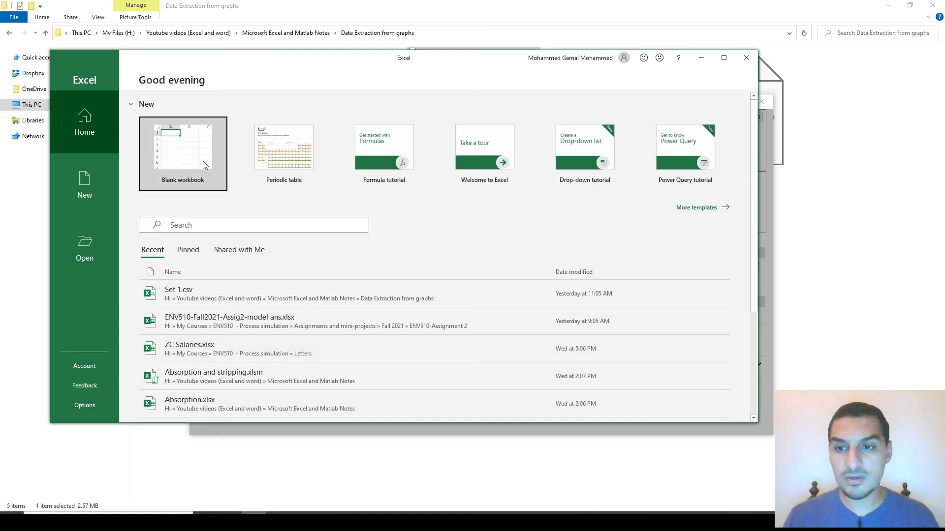
{"action": "left_click", "coordinate": [202, 161]}
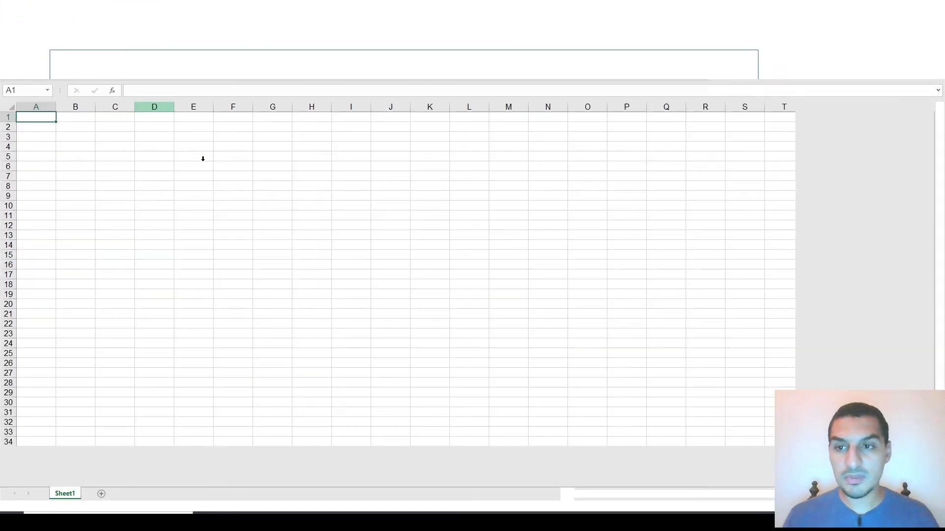
{"action": "key", "text": "ctrl+v"}
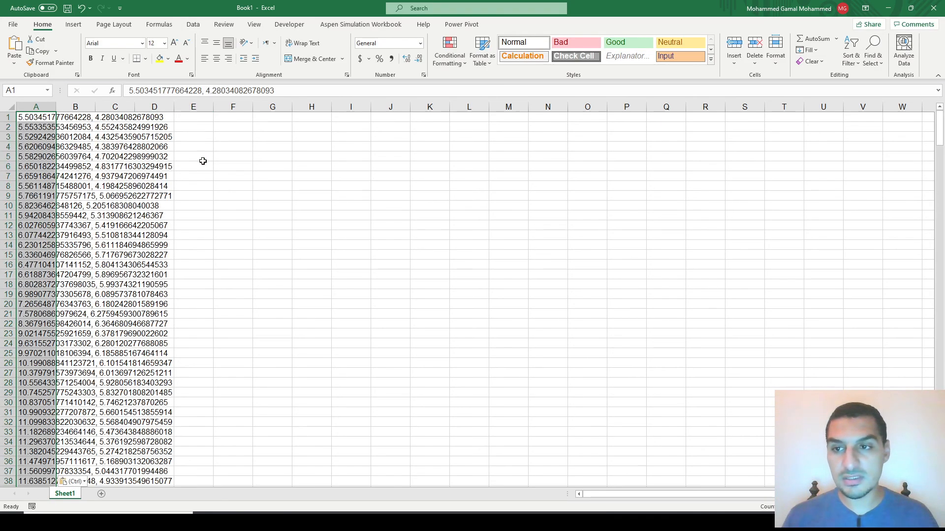
Split the pasted data in column A into two columns with Text to Columns, using the comma as delimiter.
{"action": "left_click", "coordinate": [197, 23]}
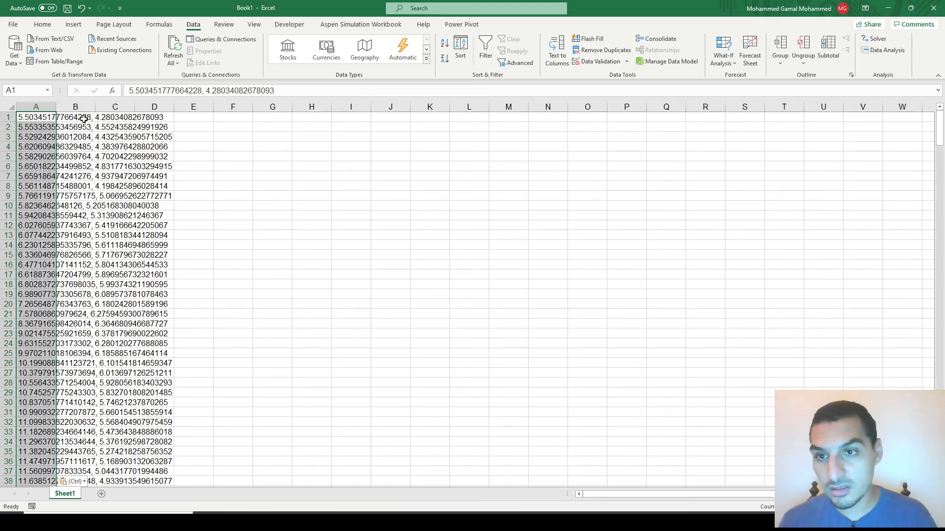
{"action": "left_click", "coordinate": [556, 59]}
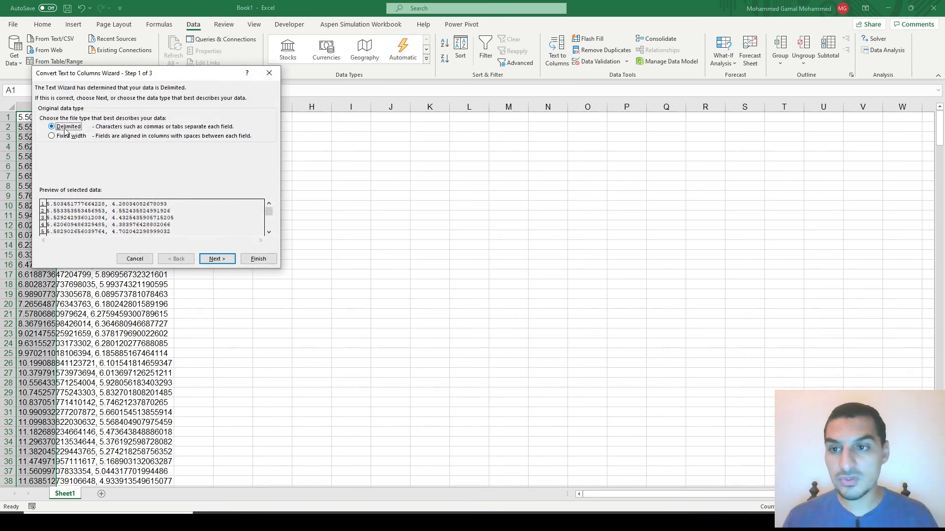
{"action": "key", "text": "Return"}
{"action": "left_click", "coordinate": [50, 135]}
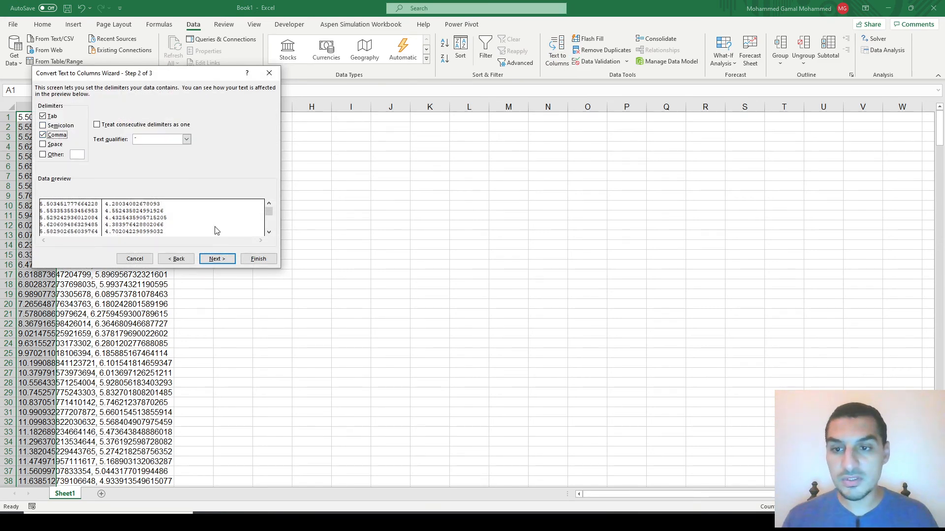
{"action": "left_click", "coordinate": [218, 259]}
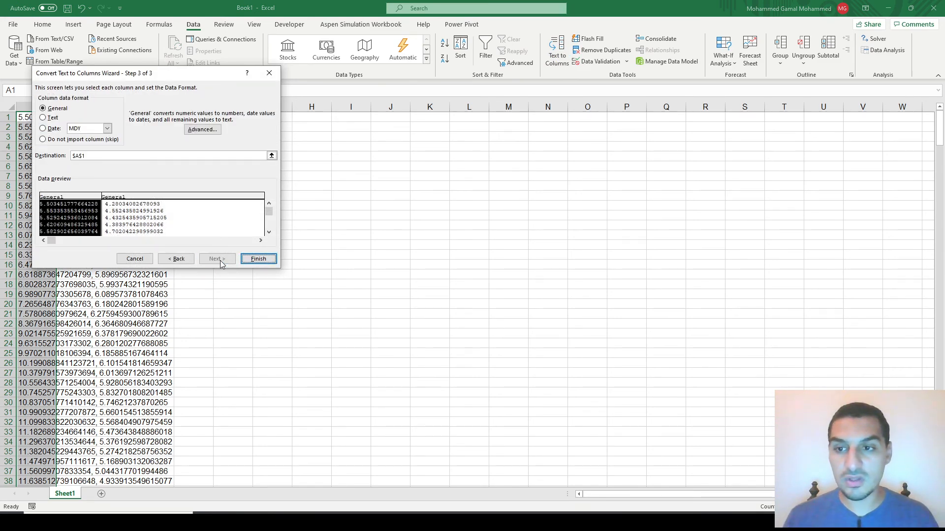
{"action": "left_click", "coordinate": [259, 259]}
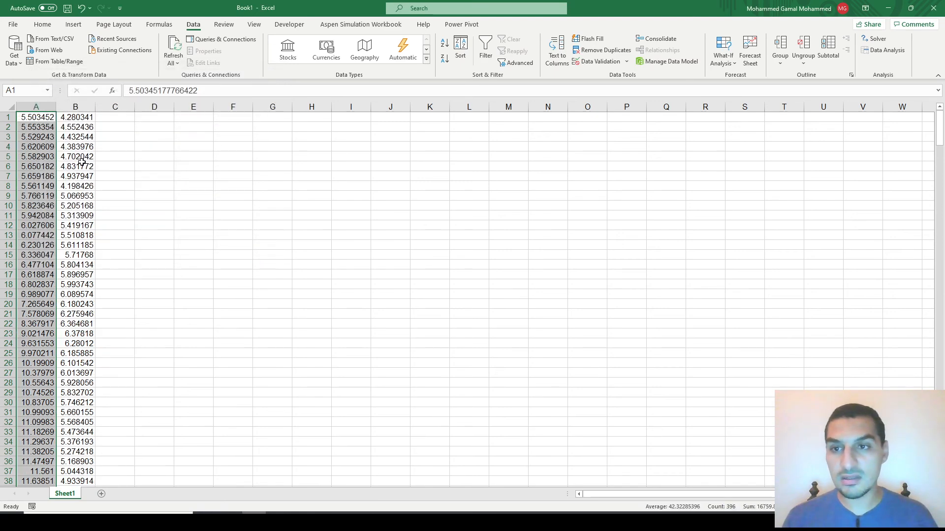
{"action": "key", "text": "ctrl+shift+Right"}
{"action": "key", "text": "ctrl+Home"}
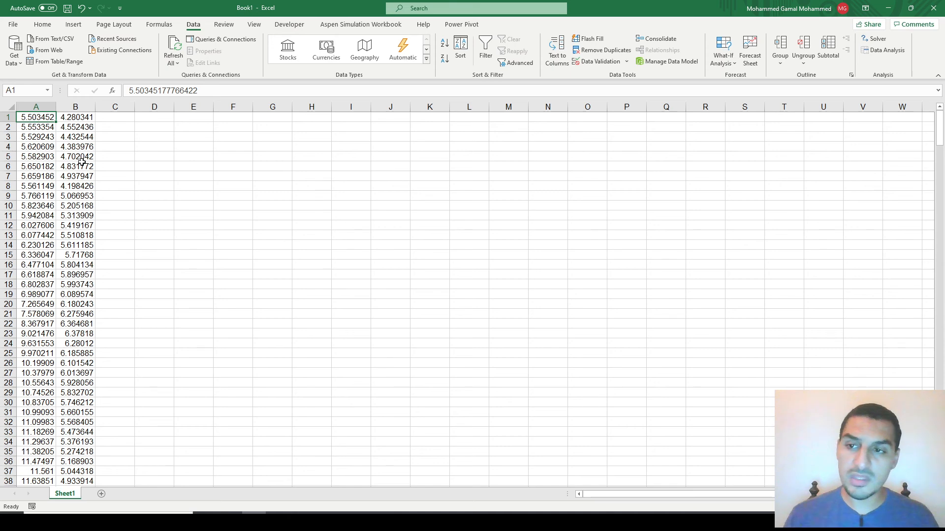
Switch to WebPlotDigitizer and download SEt 1's data as SEt 1.csv into the Data Extraction from graphs folder, replacing the existing file.
{"action": "key", "text": "alt+Tab"}
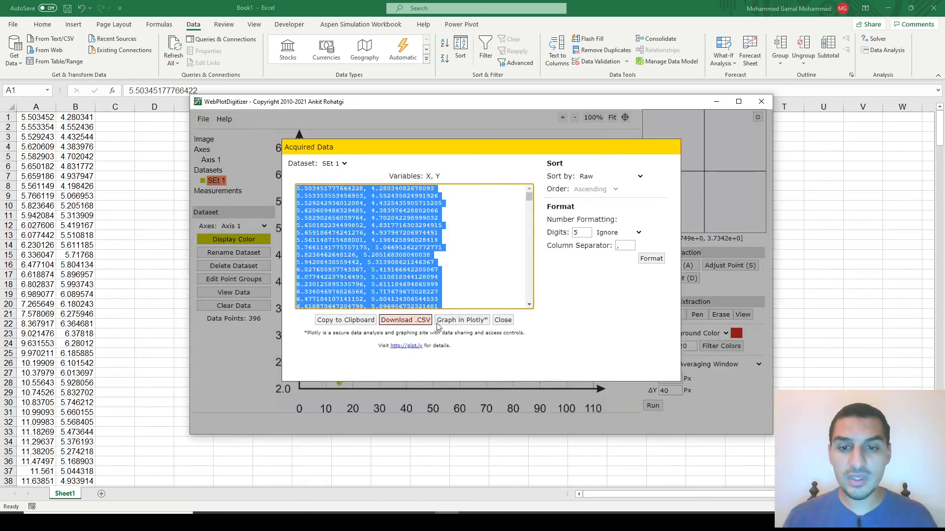
{"action": "left_click", "coordinate": [416, 325]}
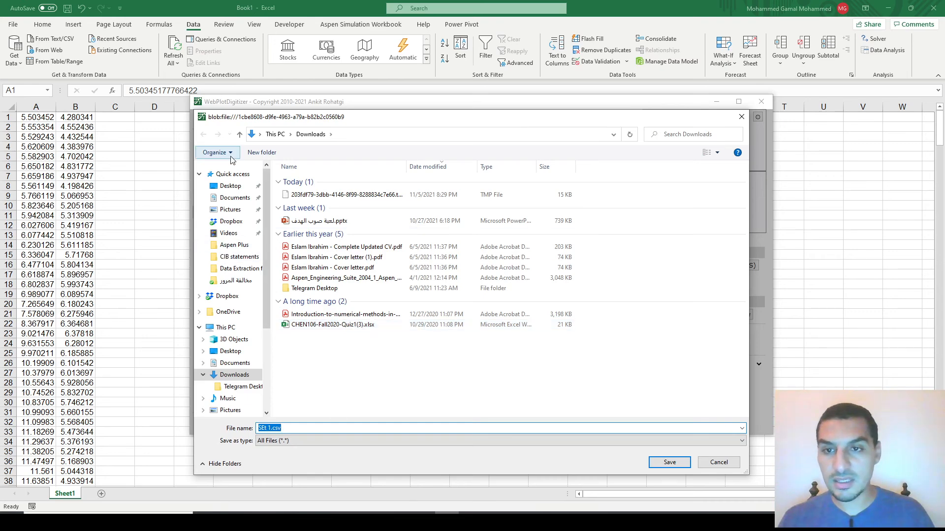
{"action": "key", "text": "alt+Tab"}
{"action": "key", "text": "alt+Tab"}
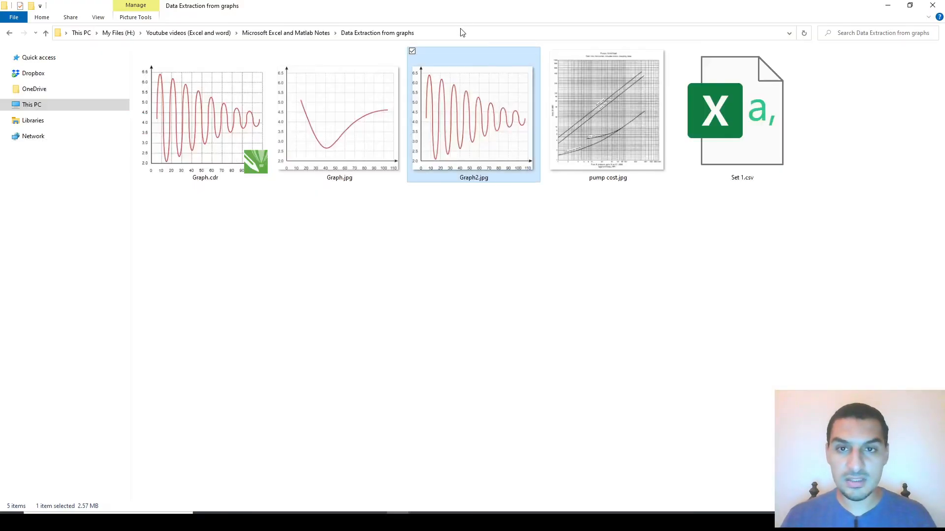
{"action": "left_click", "coordinate": [462, 32]}
{"action": "key", "text": "ctrl+c"}
{"action": "key", "text": "alt+Tab"}
{"action": "key", "text": "ctrl+v"}
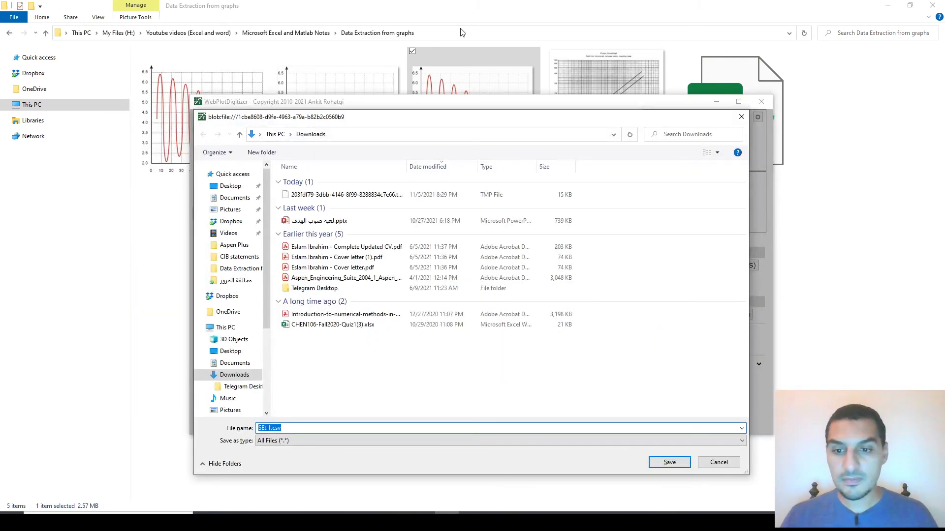
{"action": "key", "text": "Return"}
{"action": "key", "text": "Return"}
{"action": "key", "text": "Left"}
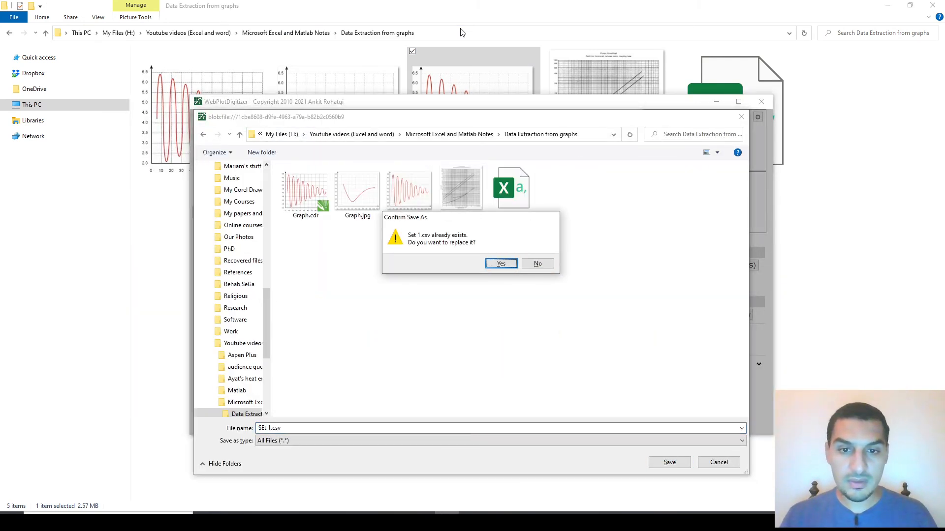
{"action": "key", "text": "Return"}
Open Set 1.csv in Excel to compare it with Book1, and return to WebPlotDigitizer to close the acquired data.
{"action": "left_click", "coordinate": [765, 65]}
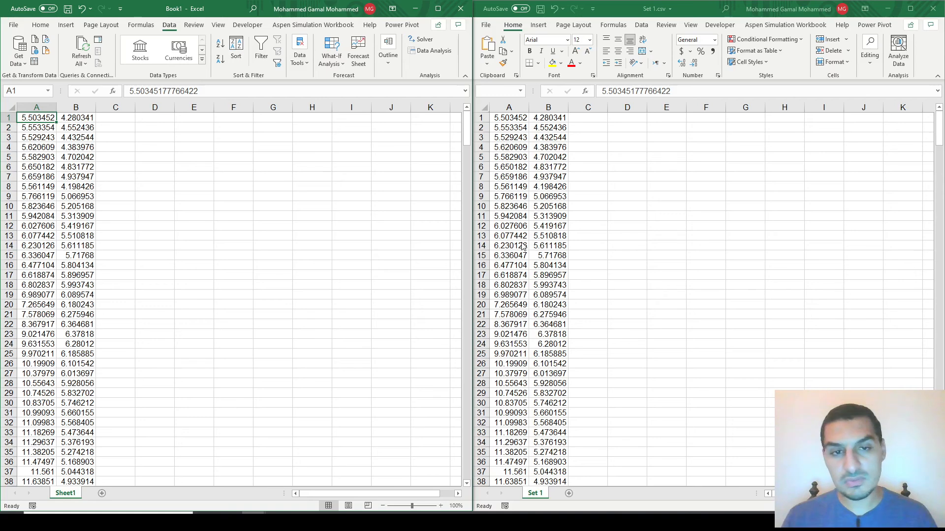
{"action": "key", "text": "alt+Tab"}
{"action": "key", "text": "alt+Tab"}
{"action": "key", "text": "alt+Tab"}
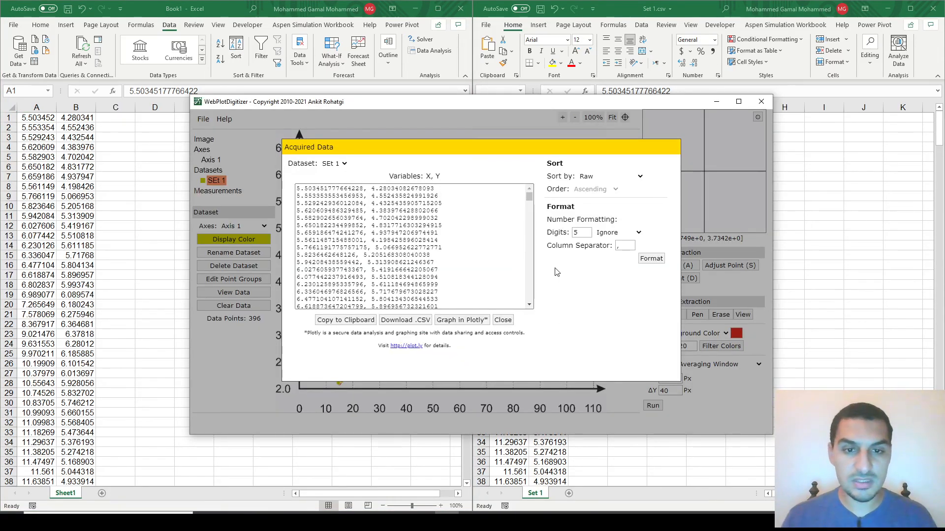
{"action": "left_click", "coordinate": [502, 320]}
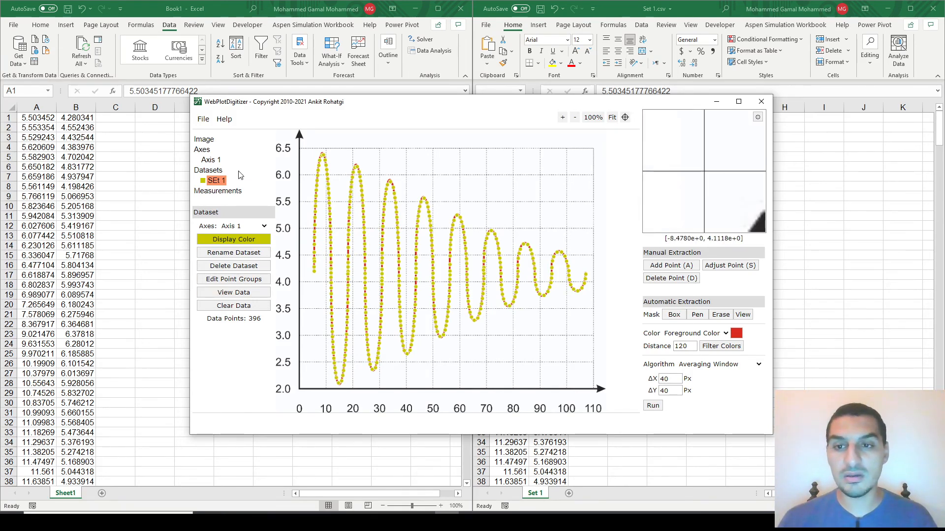
Add a single new dataset named Set 2.
{"action": "left_click", "coordinate": [214, 172]}
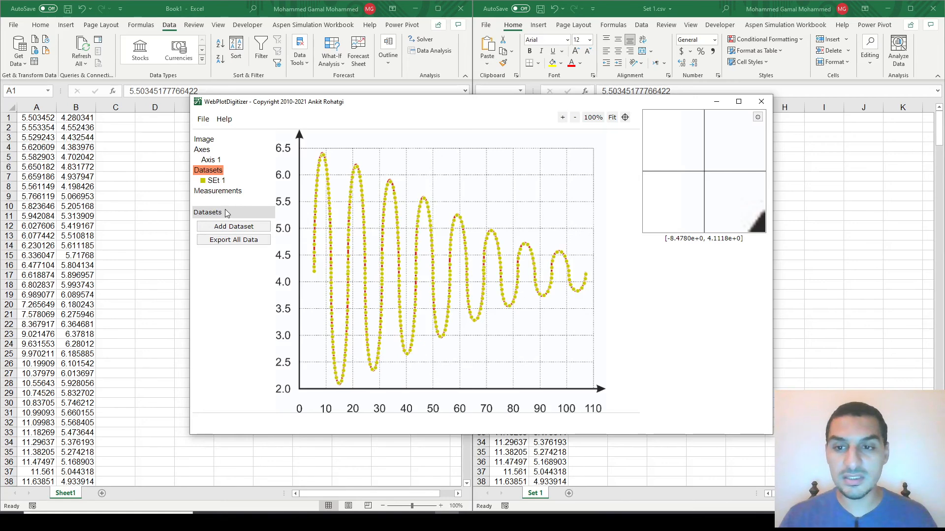
{"action": "left_click", "coordinate": [225, 227]}
{"action": "key", "text": "BackSpace"}
{"action": "key", "text": "BackSpace"}
{"action": "key", "text": "BackSpace"}
{"action": "key", "text": "BackSpace"}
{"action": "key", "text": "BackSpace"}
{"action": "key", "text": "BackSpace"}
{"action": "key", "text": "BackSpace"}
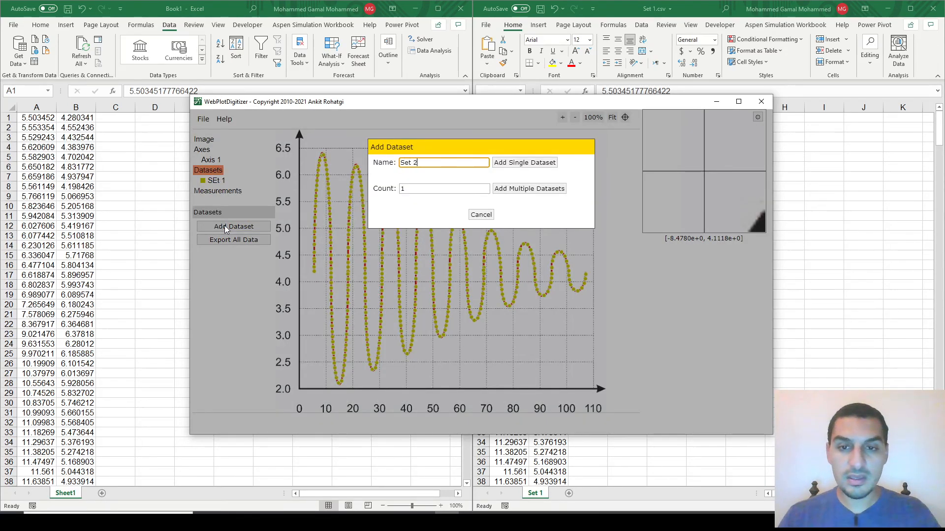
{"action": "type", "text": "Set 2"}
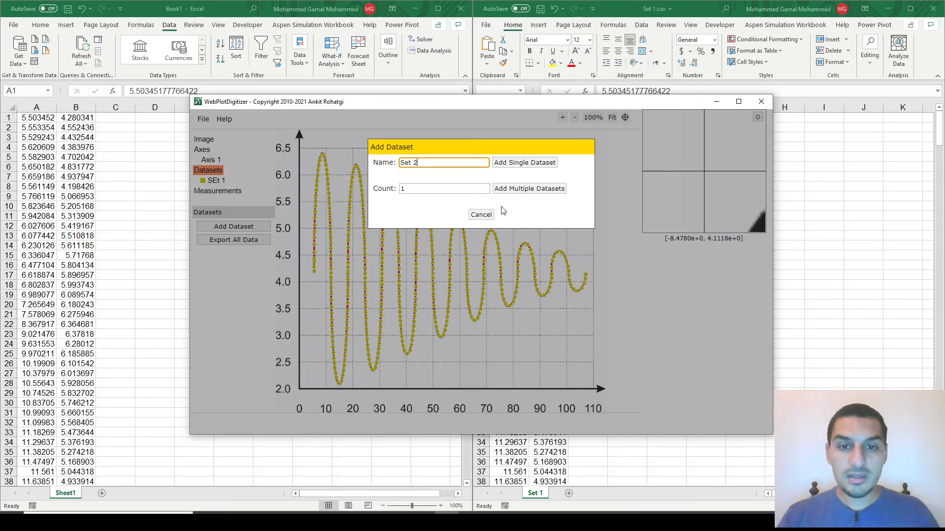
{"action": "left_click", "coordinate": [511, 166]}
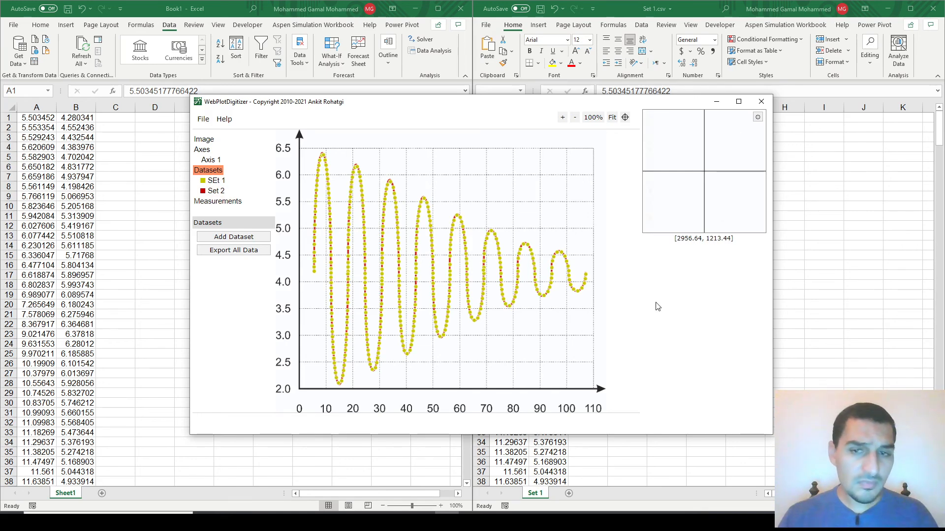
Select Set 2 and draw a box mask over the curve's end, from about X 76 to 110 and Y 3.0 to 5.3.
{"action": "left_click", "coordinate": [216, 192]}
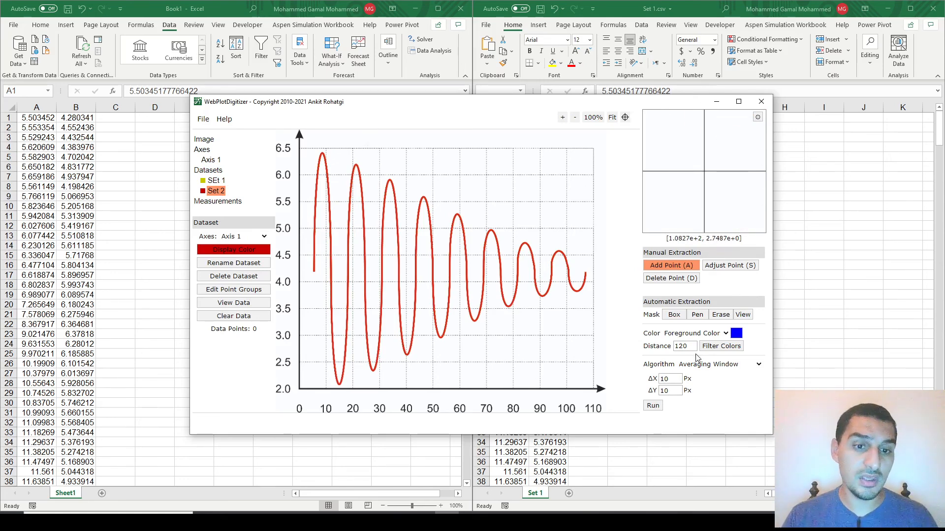
{"action": "left_click", "coordinate": [674, 315]}
{"action": "left_click", "coordinate": [685, 316]}
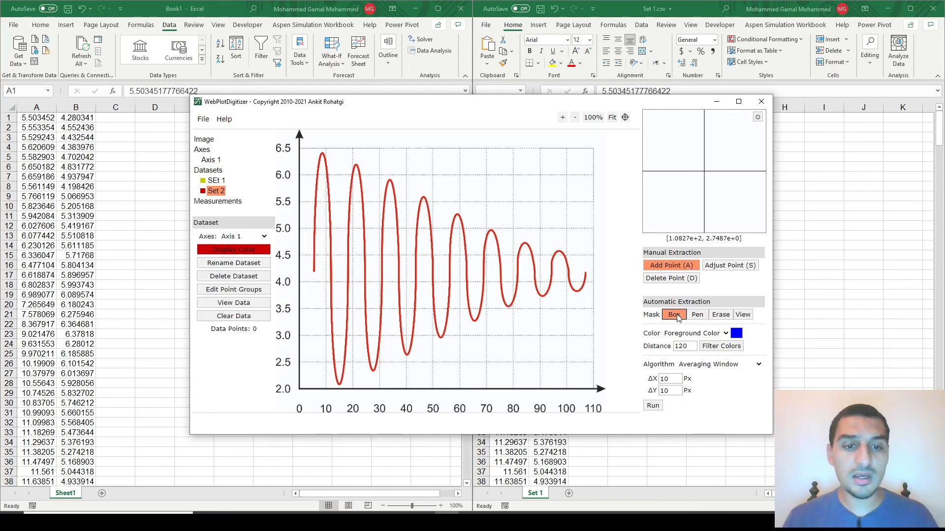
{"action": "left_click_drag", "start_coordinate": [592, 211], "coordinate": [502, 337]}
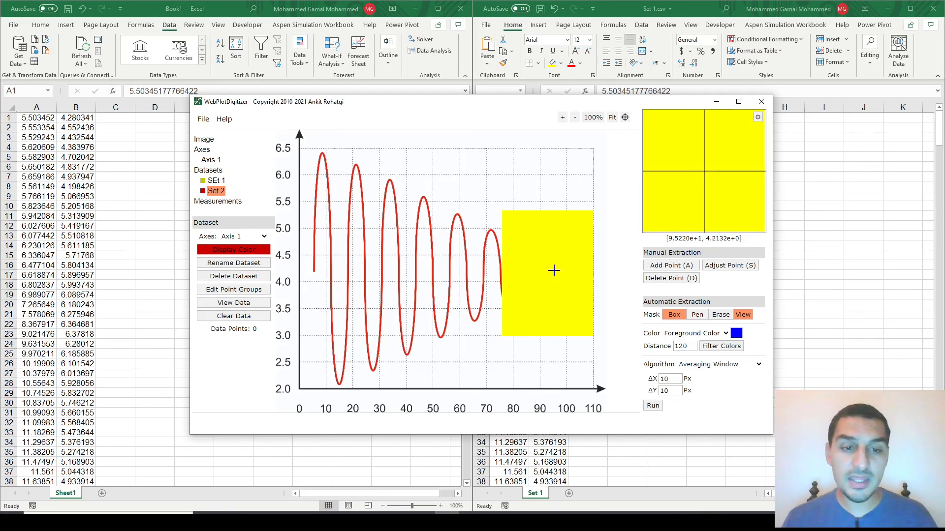
Sample the red curve in the plot as the foreground color for Set 2's extraction.
{"action": "left_click", "coordinate": [737, 336]}
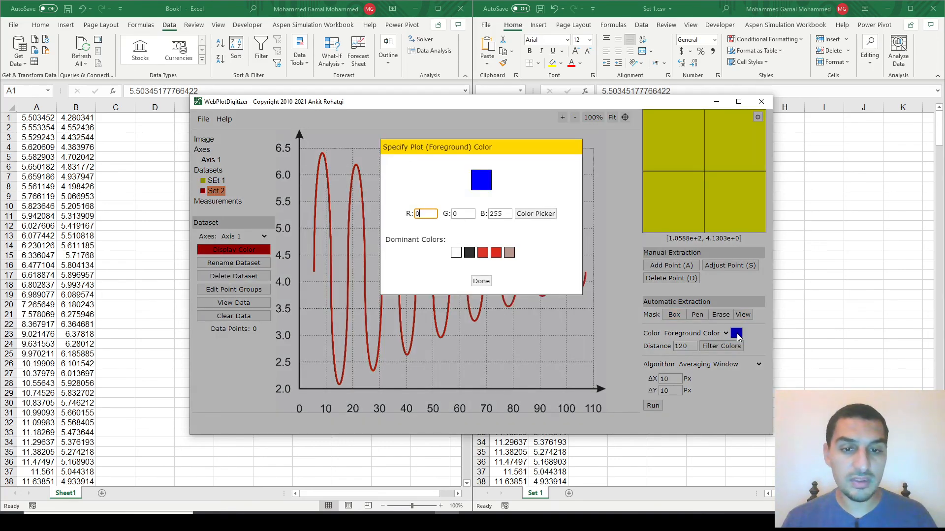
{"action": "left_click", "coordinate": [527, 214]}
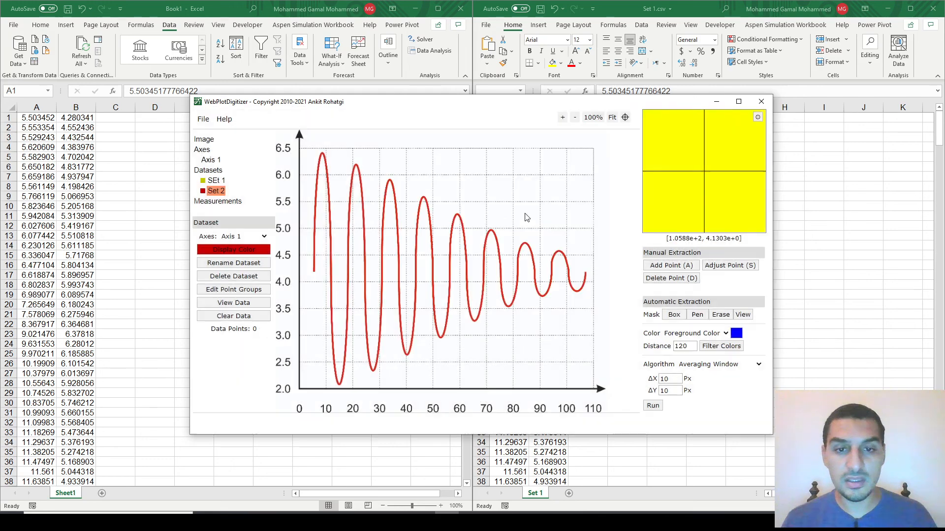
{"action": "left_click", "coordinate": [463, 235]}
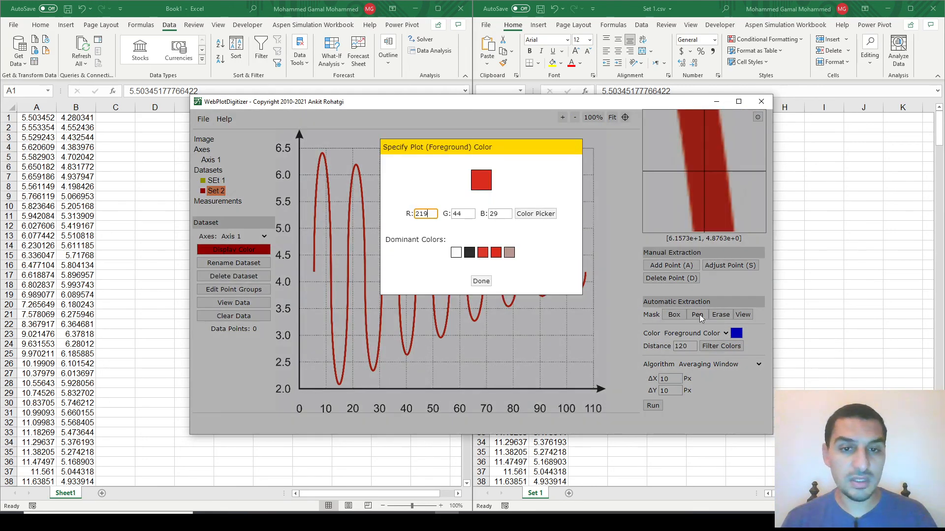
{"action": "left_click", "coordinate": [484, 282]}
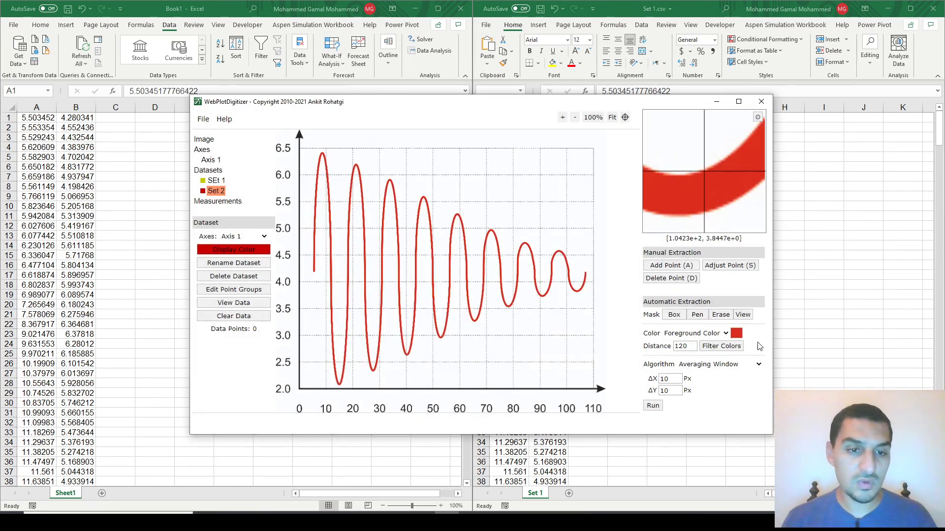
Set ΔX and ΔY to 40 Px, check the box mask, and run the Averaging Window extraction for Set 2.
{"action": "double_click", "coordinate": [675, 378]}
{"action": "type", "text": "40"}
{"action": "key", "text": "Tab"}
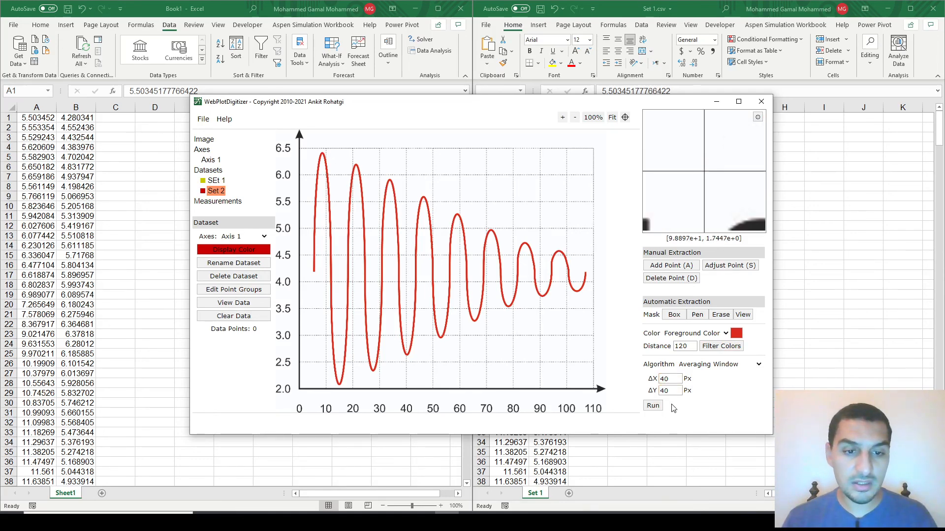
{"action": "left_click", "coordinate": [675, 314]}
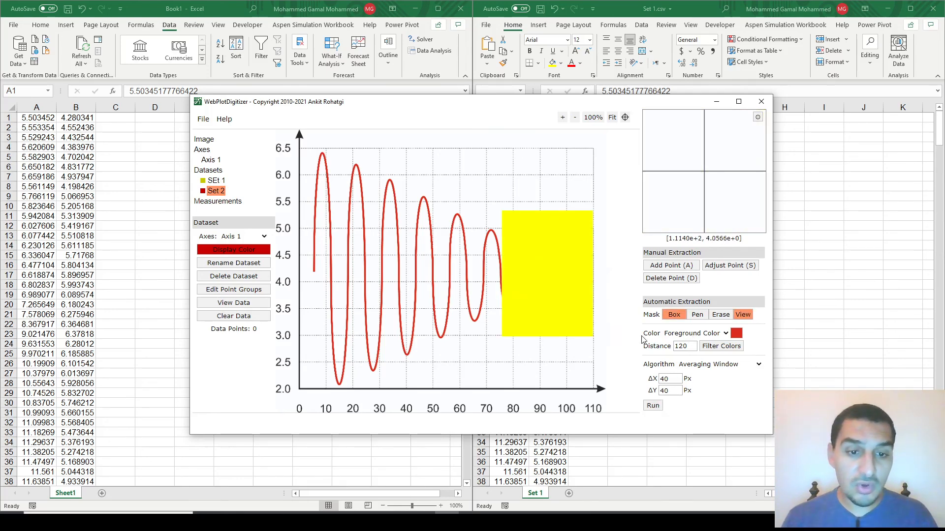
{"action": "left_click", "coordinate": [653, 407]}
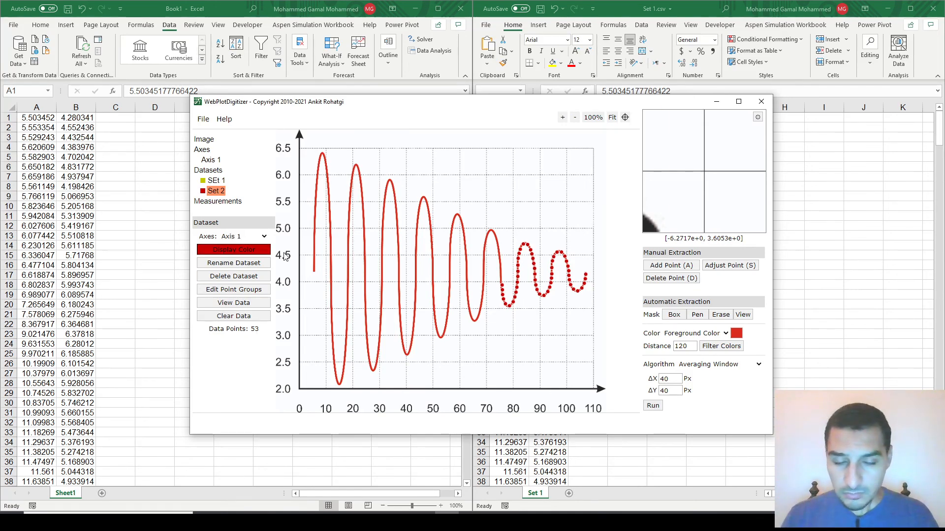
View the acquired data, switching between the SEt 1 and Set 2 datasets, and close it.
{"action": "left_click", "coordinate": [226, 303]}
{"action": "left_click", "coordinate": [337, 163]}
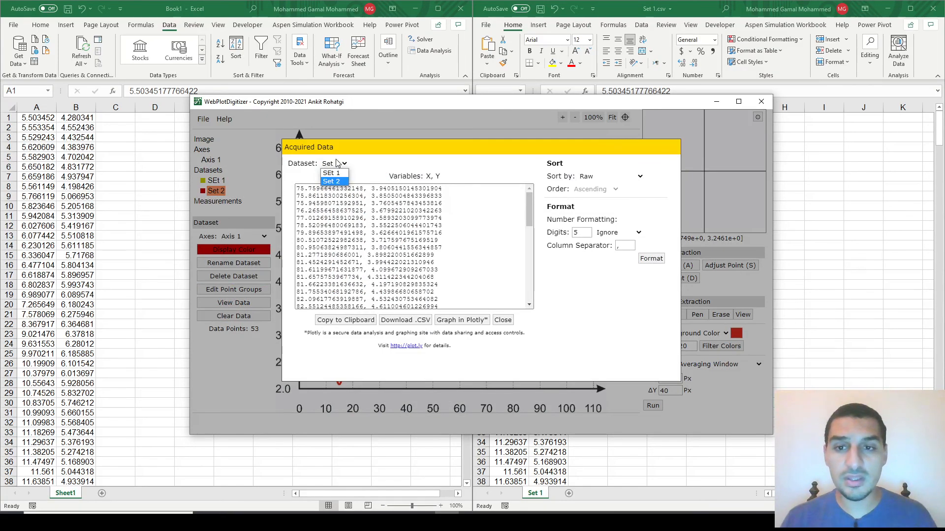
{"action": "left_click", "coordinate": [343, 172]}
{"action": "left_click", "coordinate": [335, 163]}
{"action": "left_click", "coordinate": [342, 180]}
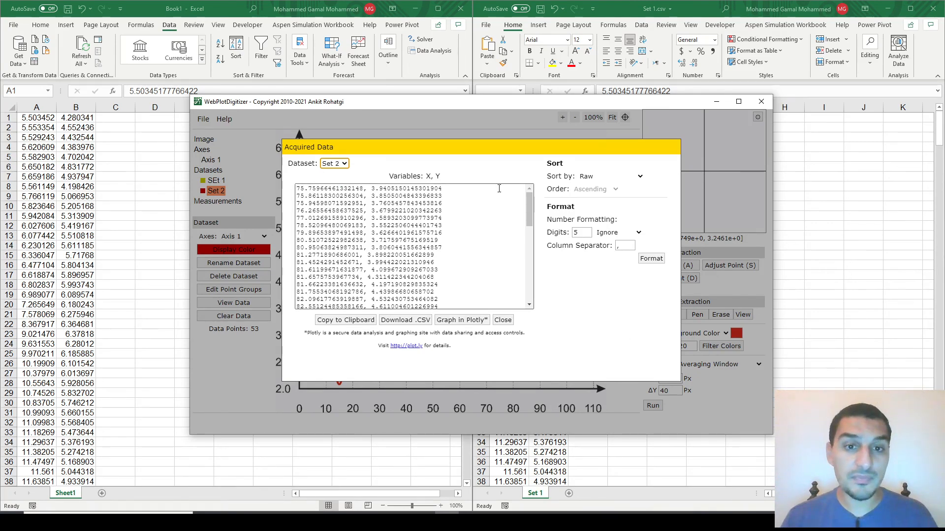
{"action": "key", "text": "alt+Tab"}
{"action": "left_click", "coordinate": [503, 321]}
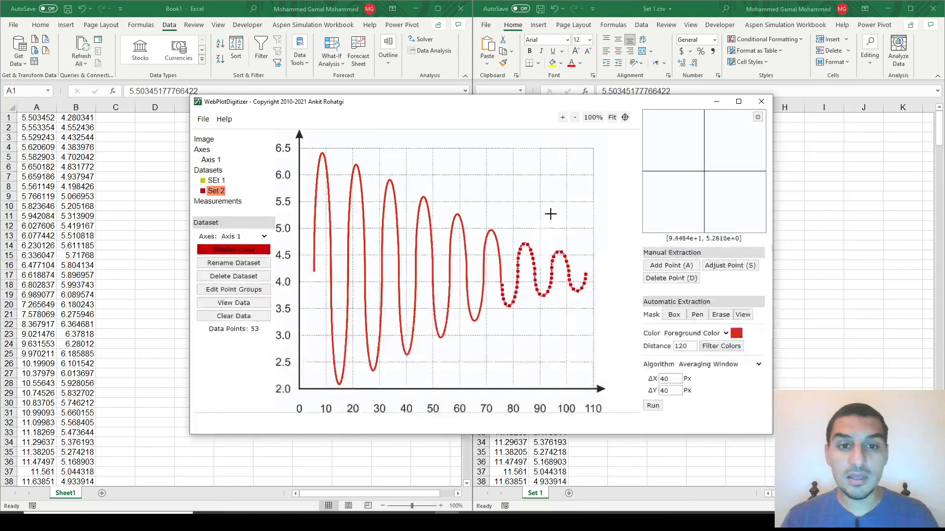
Extend Set 2's mask with the Pen over the peak near X 72, widening the pen stroke to cover its descending side.
{"action": "left_click", "coordinate": [681, 316]}
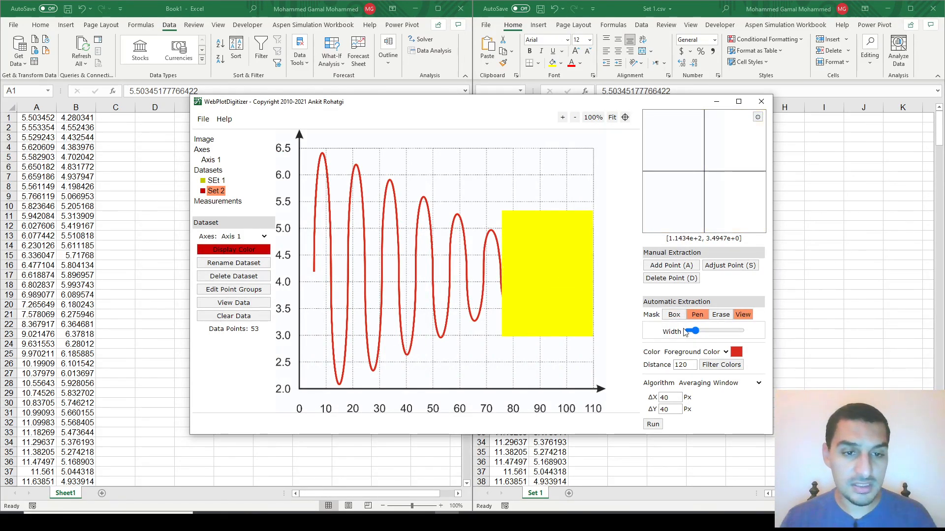
{"action": "mouse_move", "coordinate": [502, 295]}
{"action": "left_mouse_down"}
{"action": "mouse_move", "coordinate": [497, 240]}
{"action": "mouse_move", "coordinate": [500, 270]}
{"action": "mouse_move", "coordinate": [488, 233]}
{"action": "left_mouse_up"}
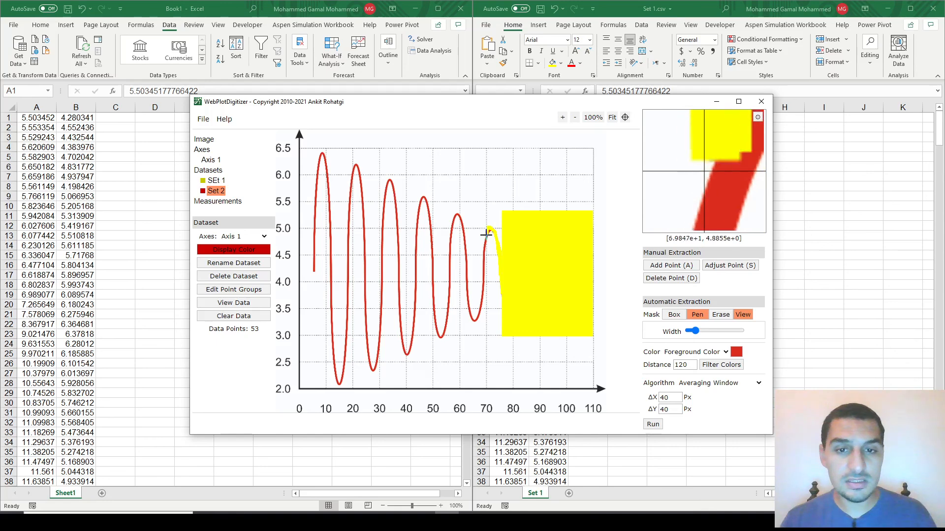
{"action": "left_click_drag", "start_coordinate": [694, 331], "coordinate": [716, 336]}
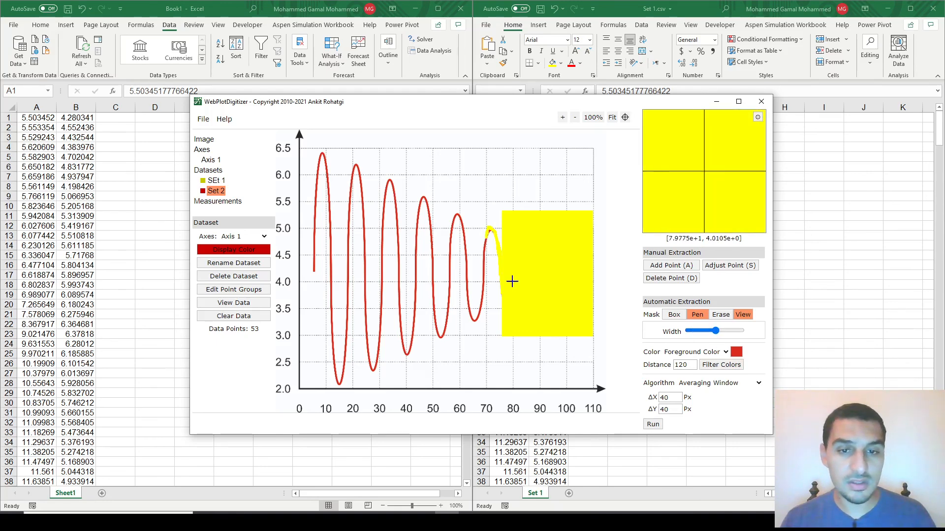
{"action": "mouse_move", "coordinate": [483, 287]}
{"action": "left_mouse_down"}
{"action": "mouse_move", "coordinate": [489, 226]}
{"action": "mouse_move", "coordinate": [505, 292]}
{"action": "left_mouse_up"}
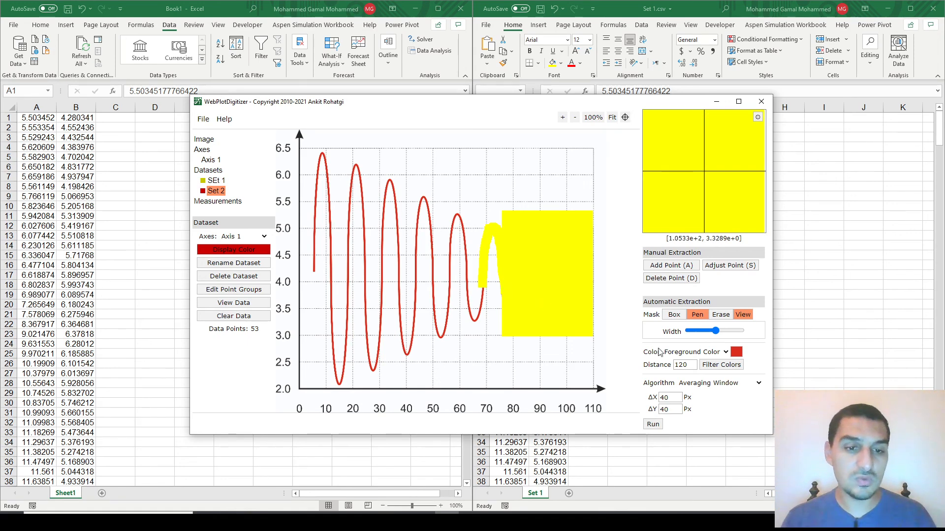